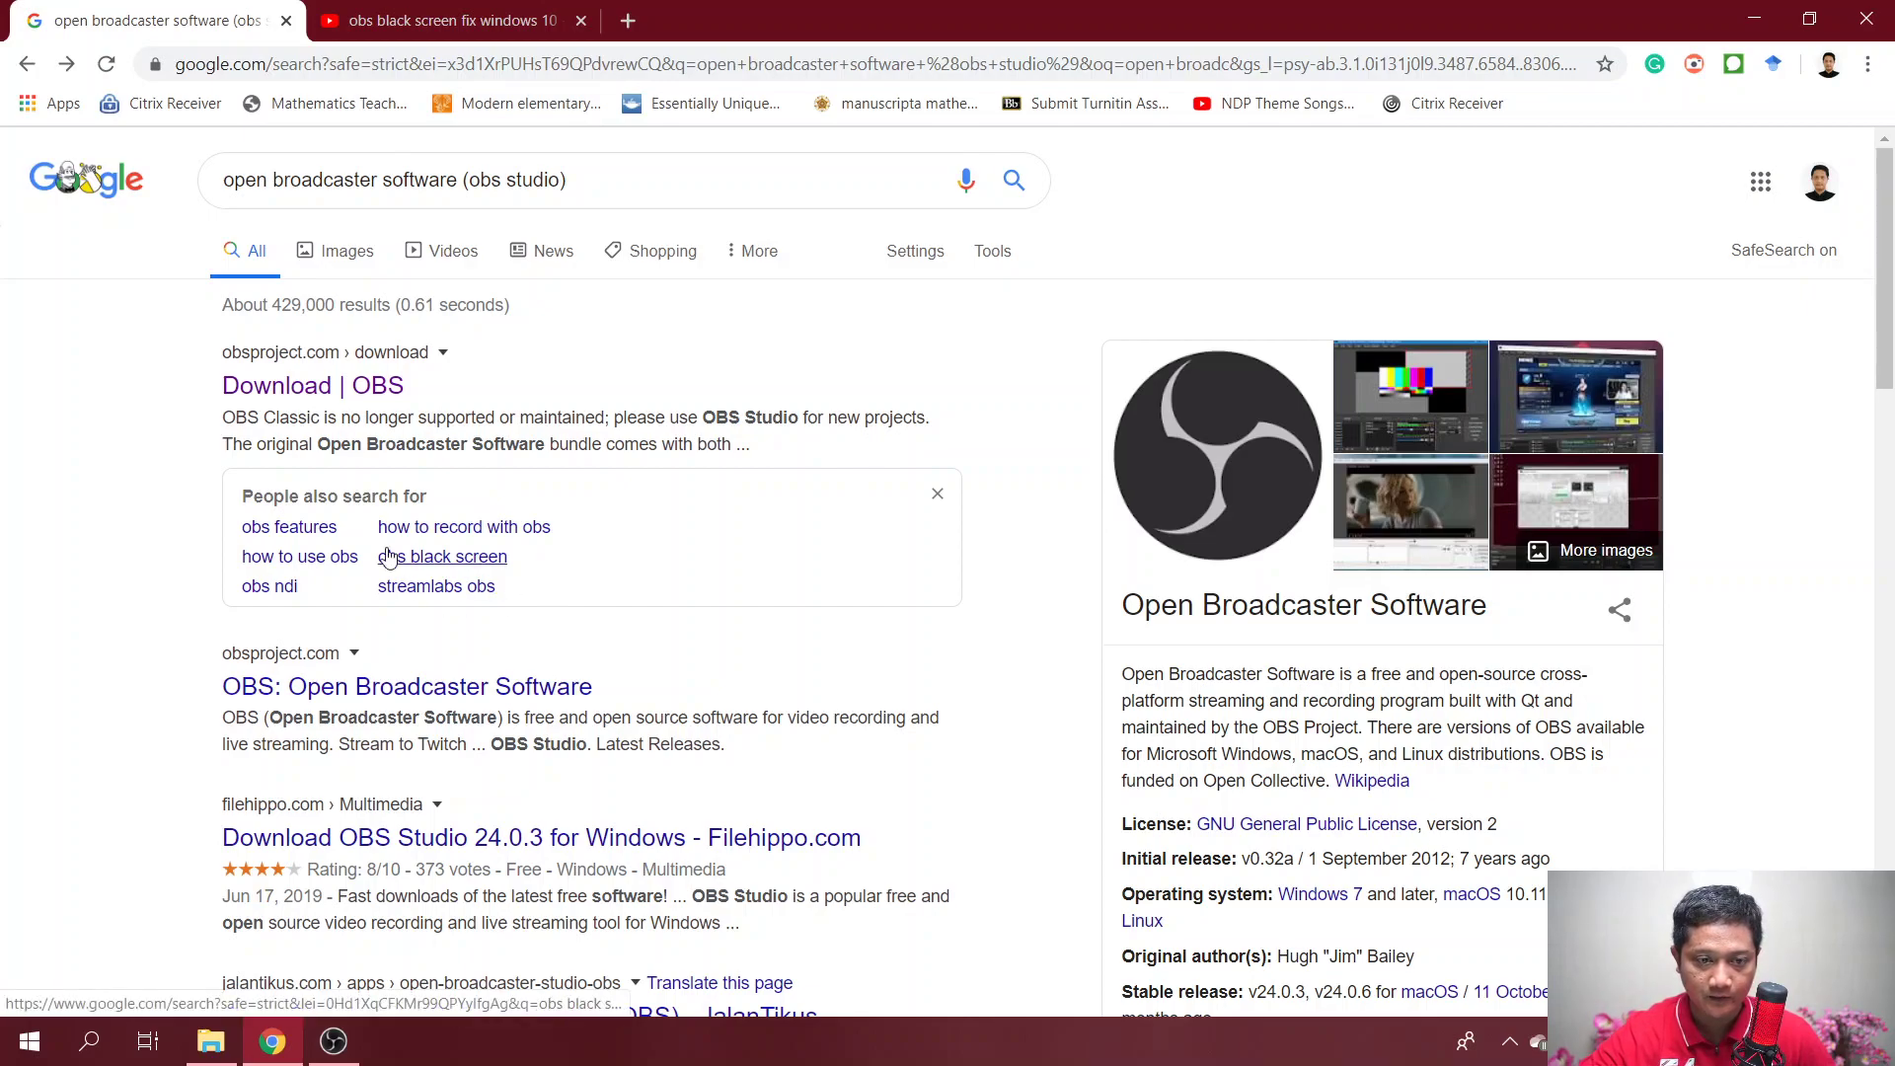
- Open the Download | OBS page from the search results and view the macOS, Linux and Windows download options, ending on Windows
{"action": "left_click", "coordinate": [345, 388]}
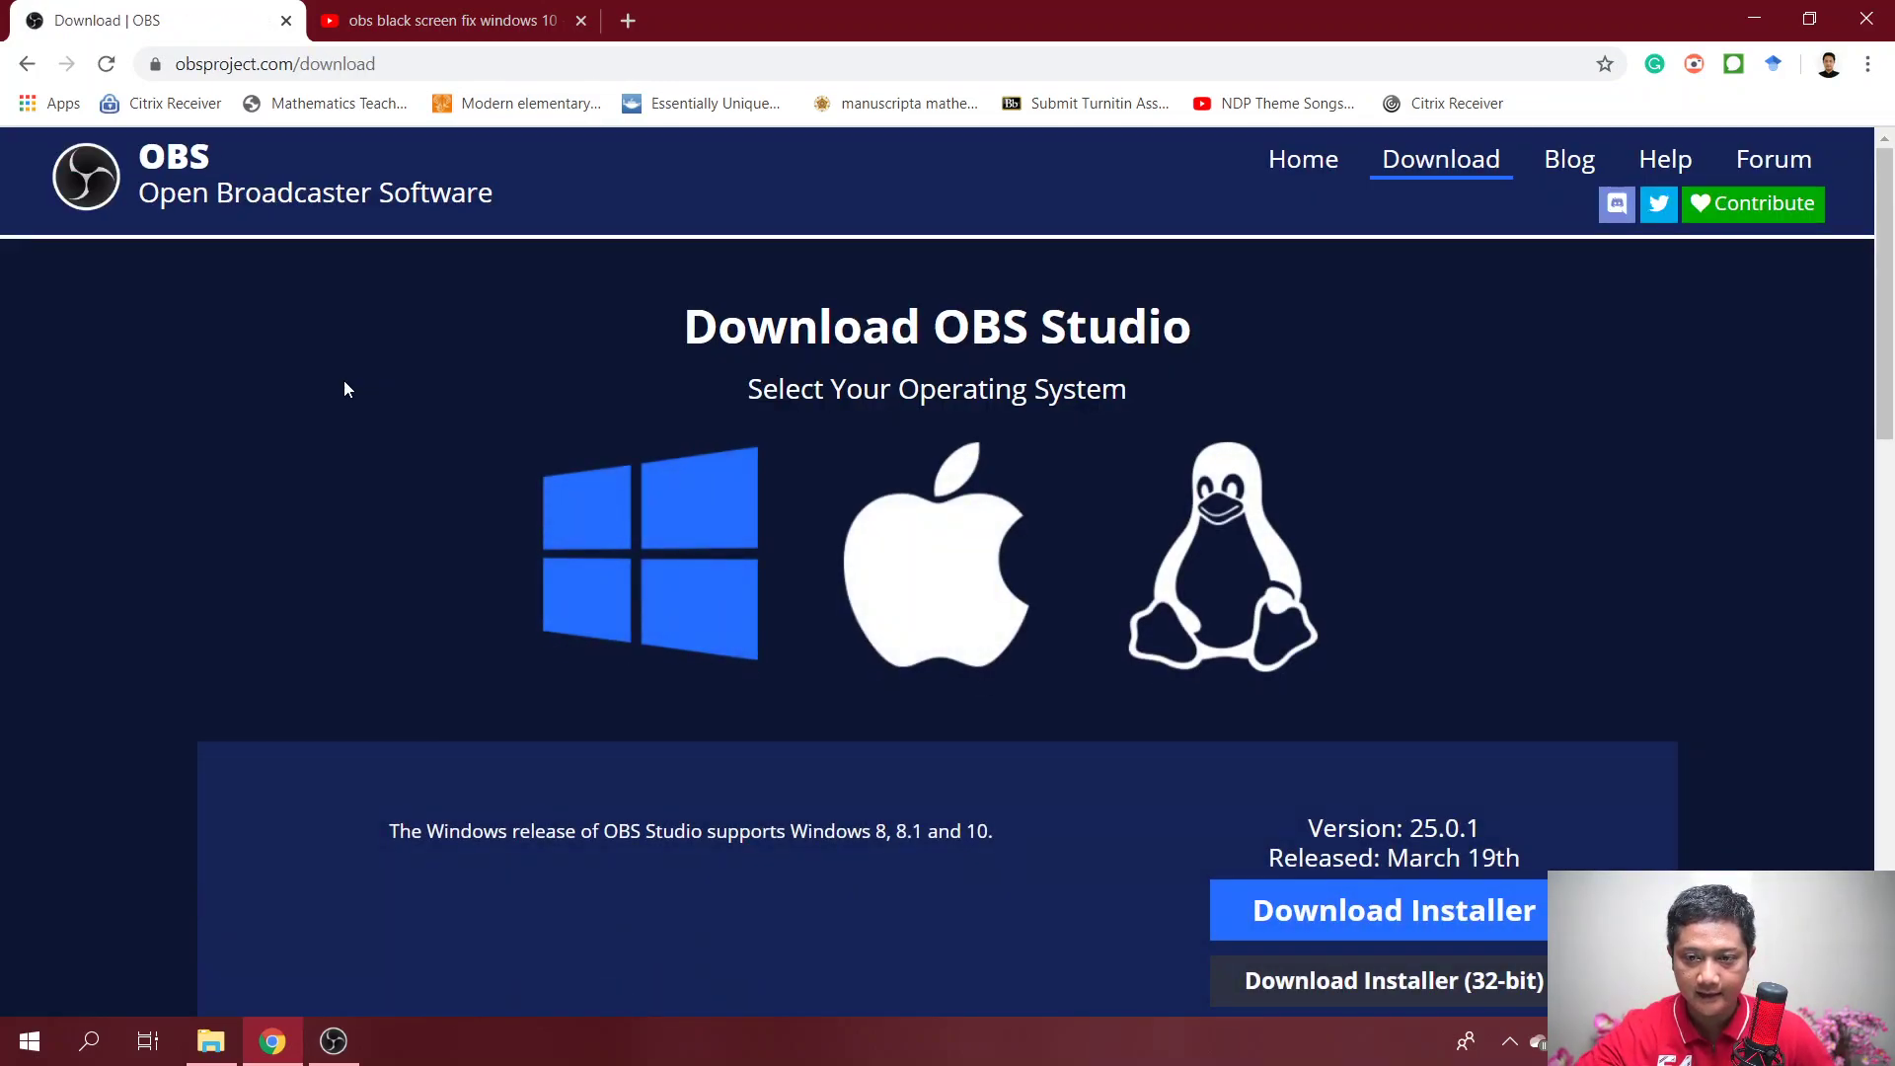
{"action": "left_click", "coordinate": [888, 523]}
{"action": "left_click", "coordinate": [1251, 522]}
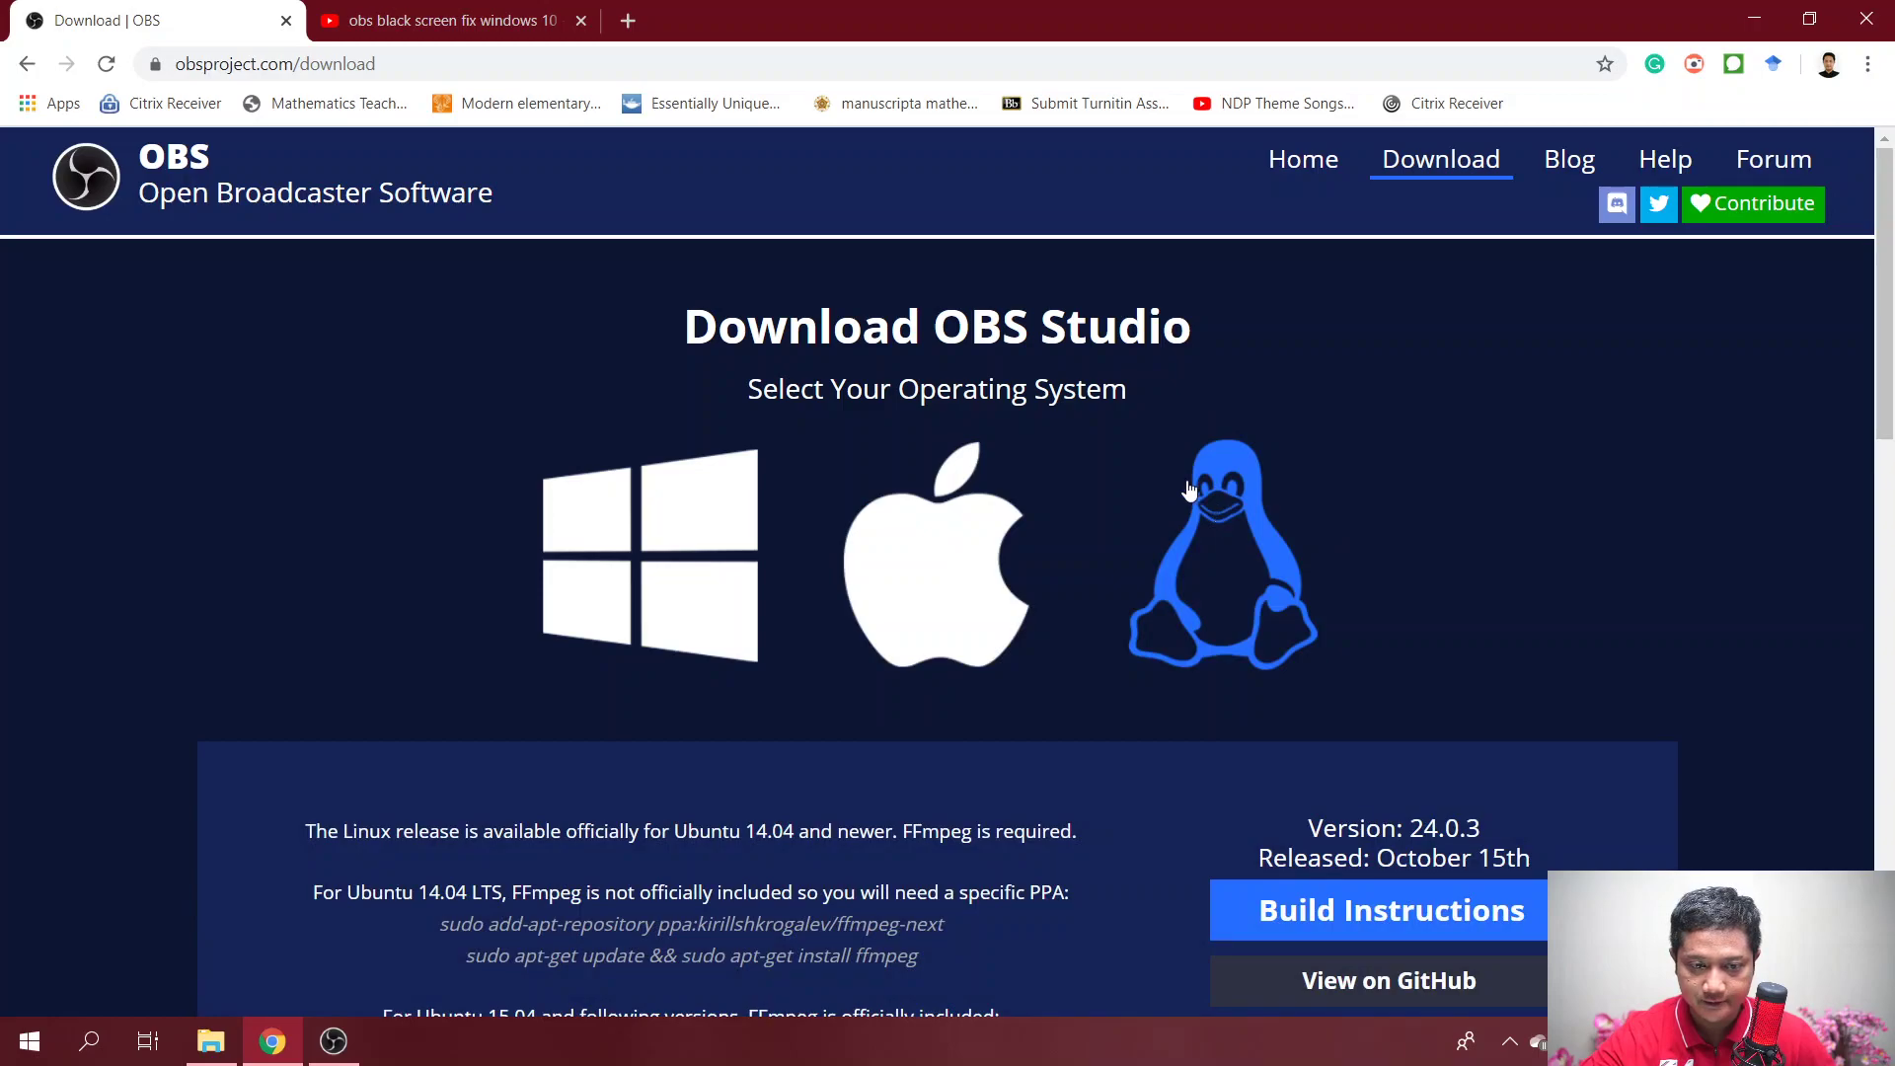
{"action": "left_click", "coordinate": [688, 526]}
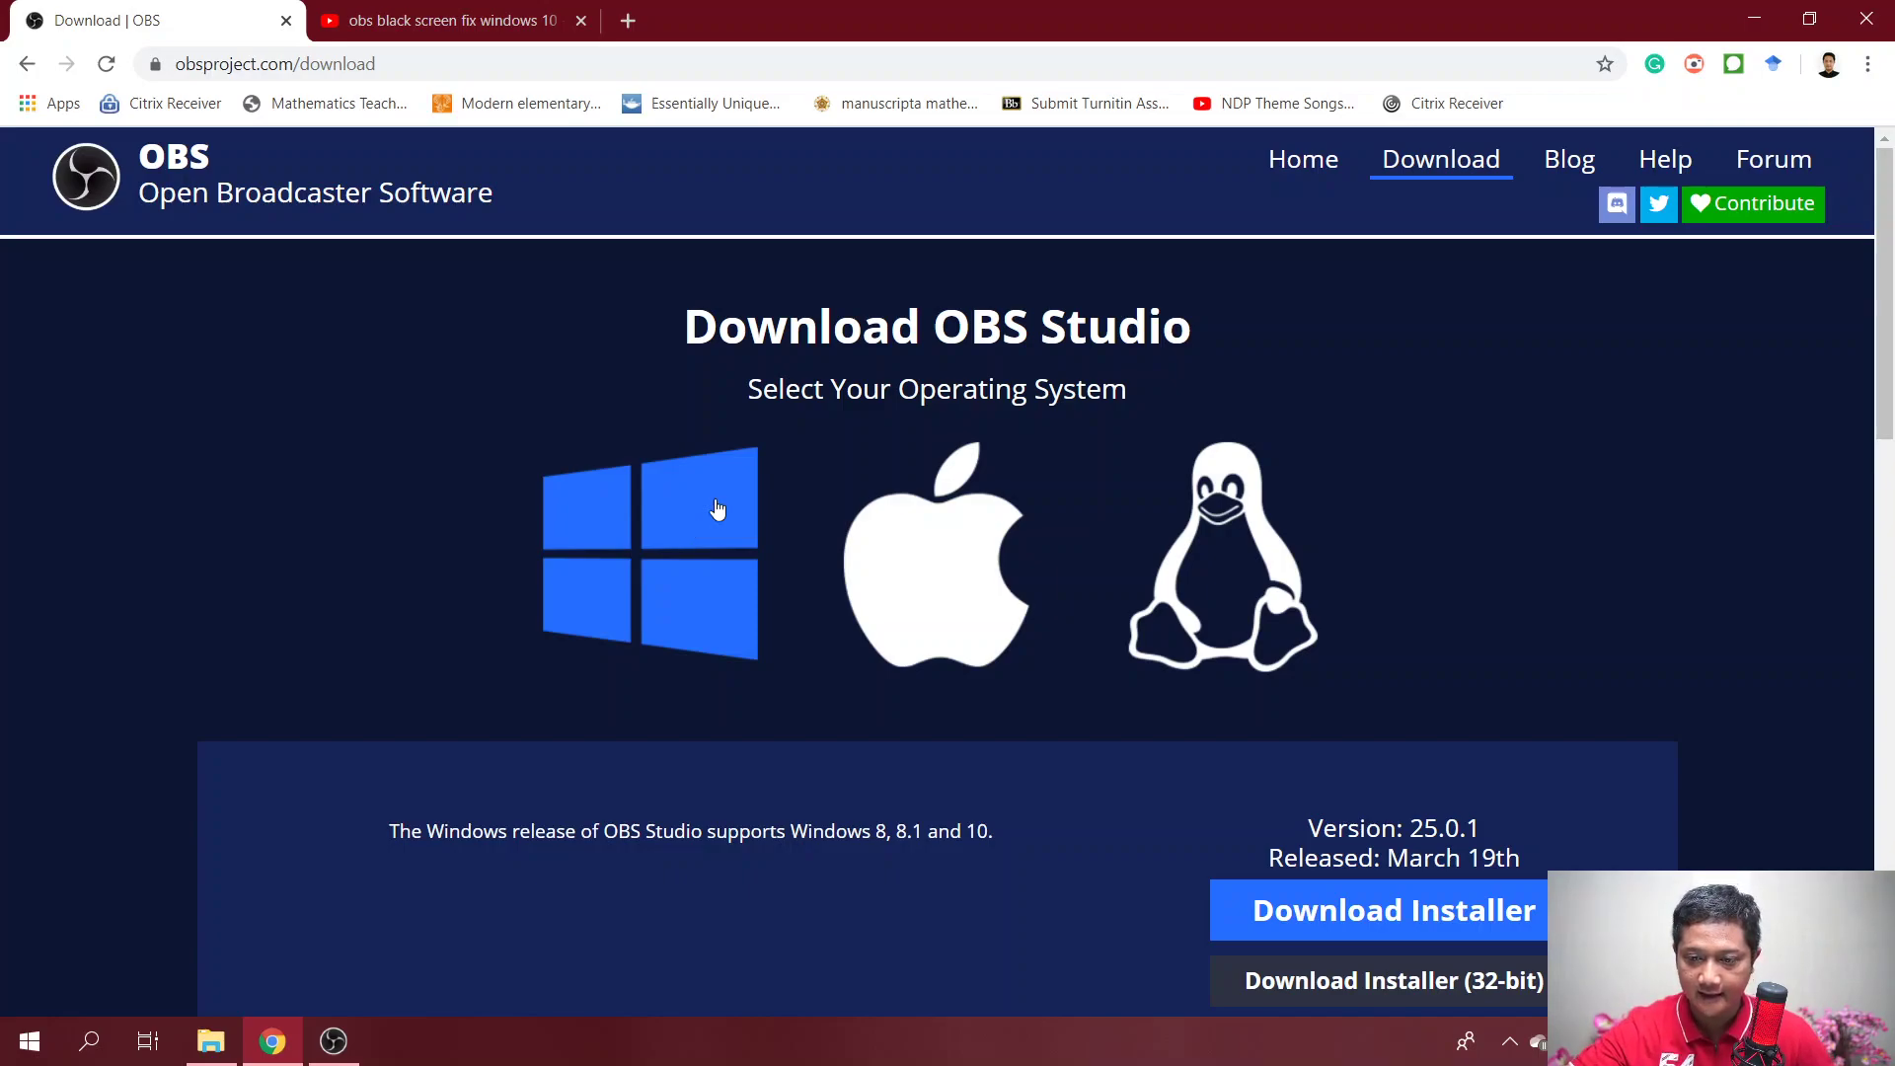
{"action": "left_click_drag", "start_coordinate": [1870, 411], "coordinate": [1885, 306]}
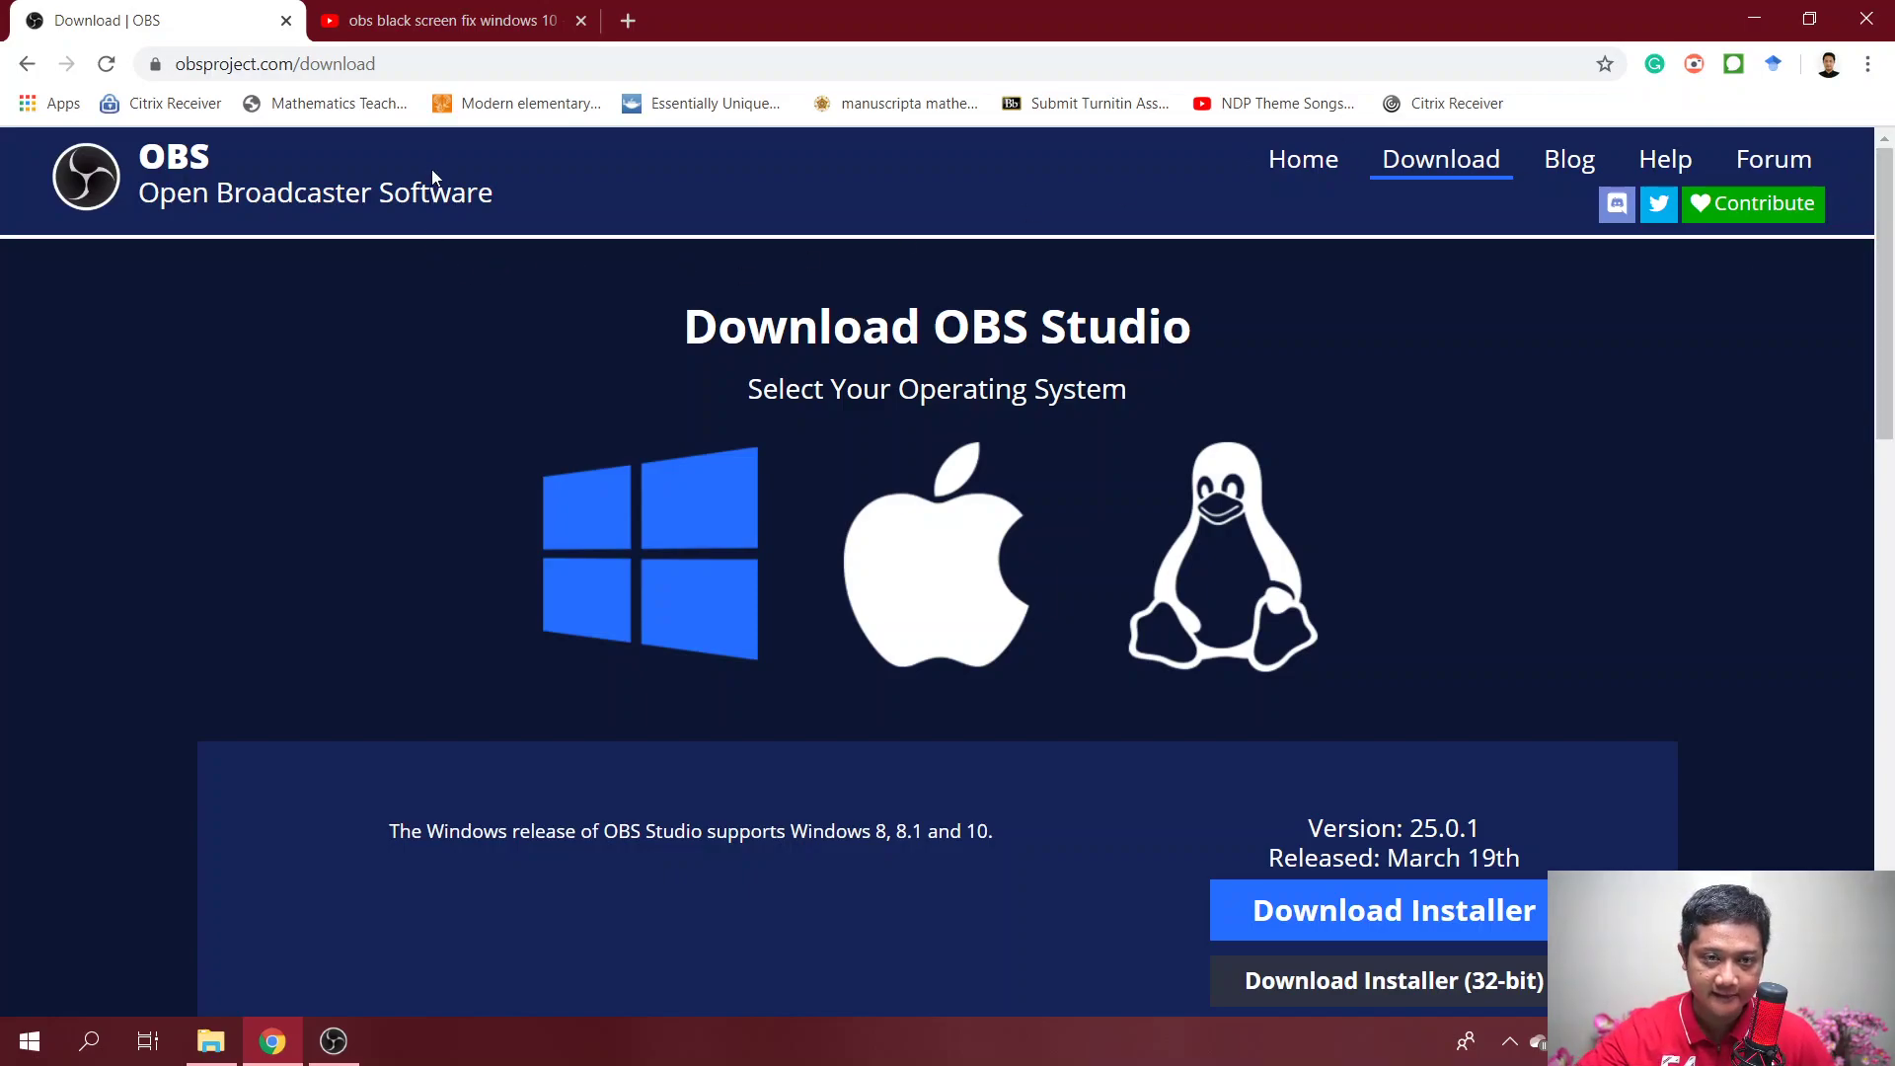
- Bring up OBS Studio briefly, return to Chrome and examine the YouTube results for "obs black screen fix windows 10"
{"action": "left_click", "coordinate": [334, 1042]}
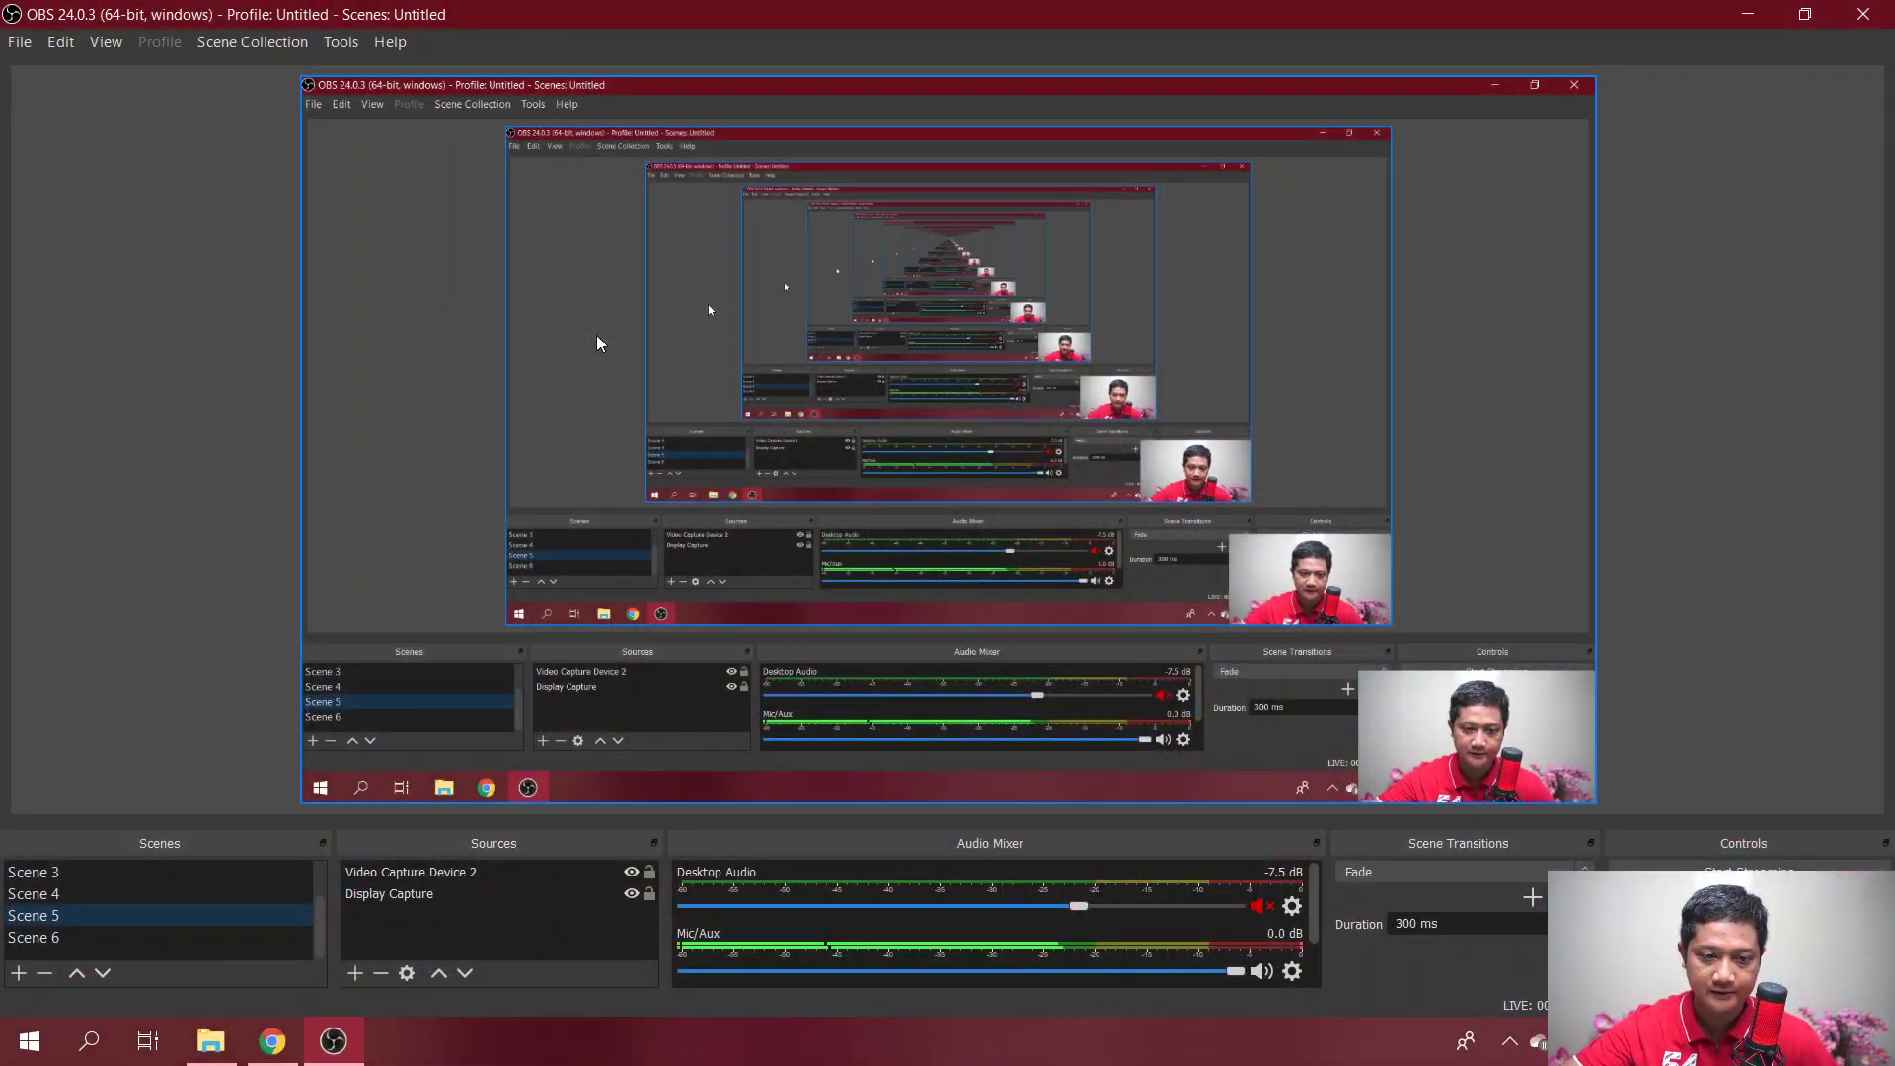
{"action": "left_click", "coordinate": [276, 1036]}
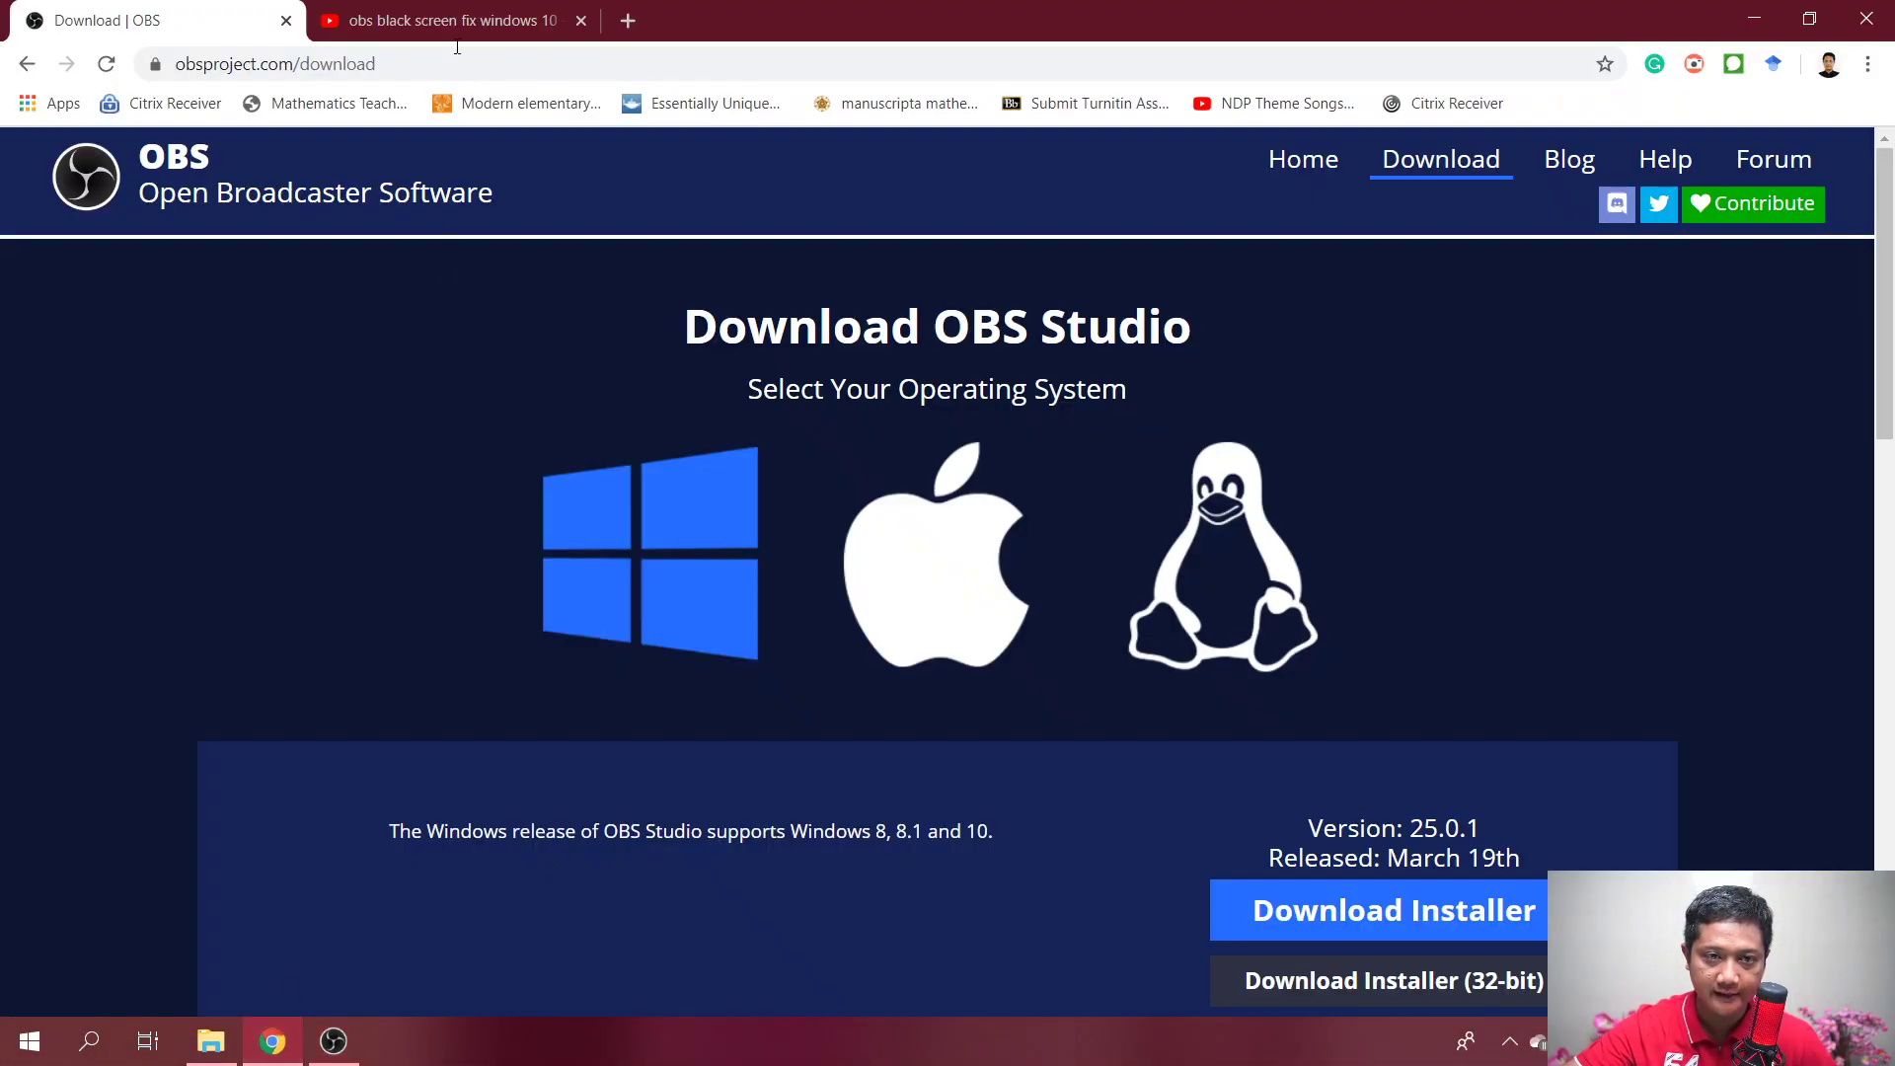
{"action": "left_click", "coordinate": [446, 10]}
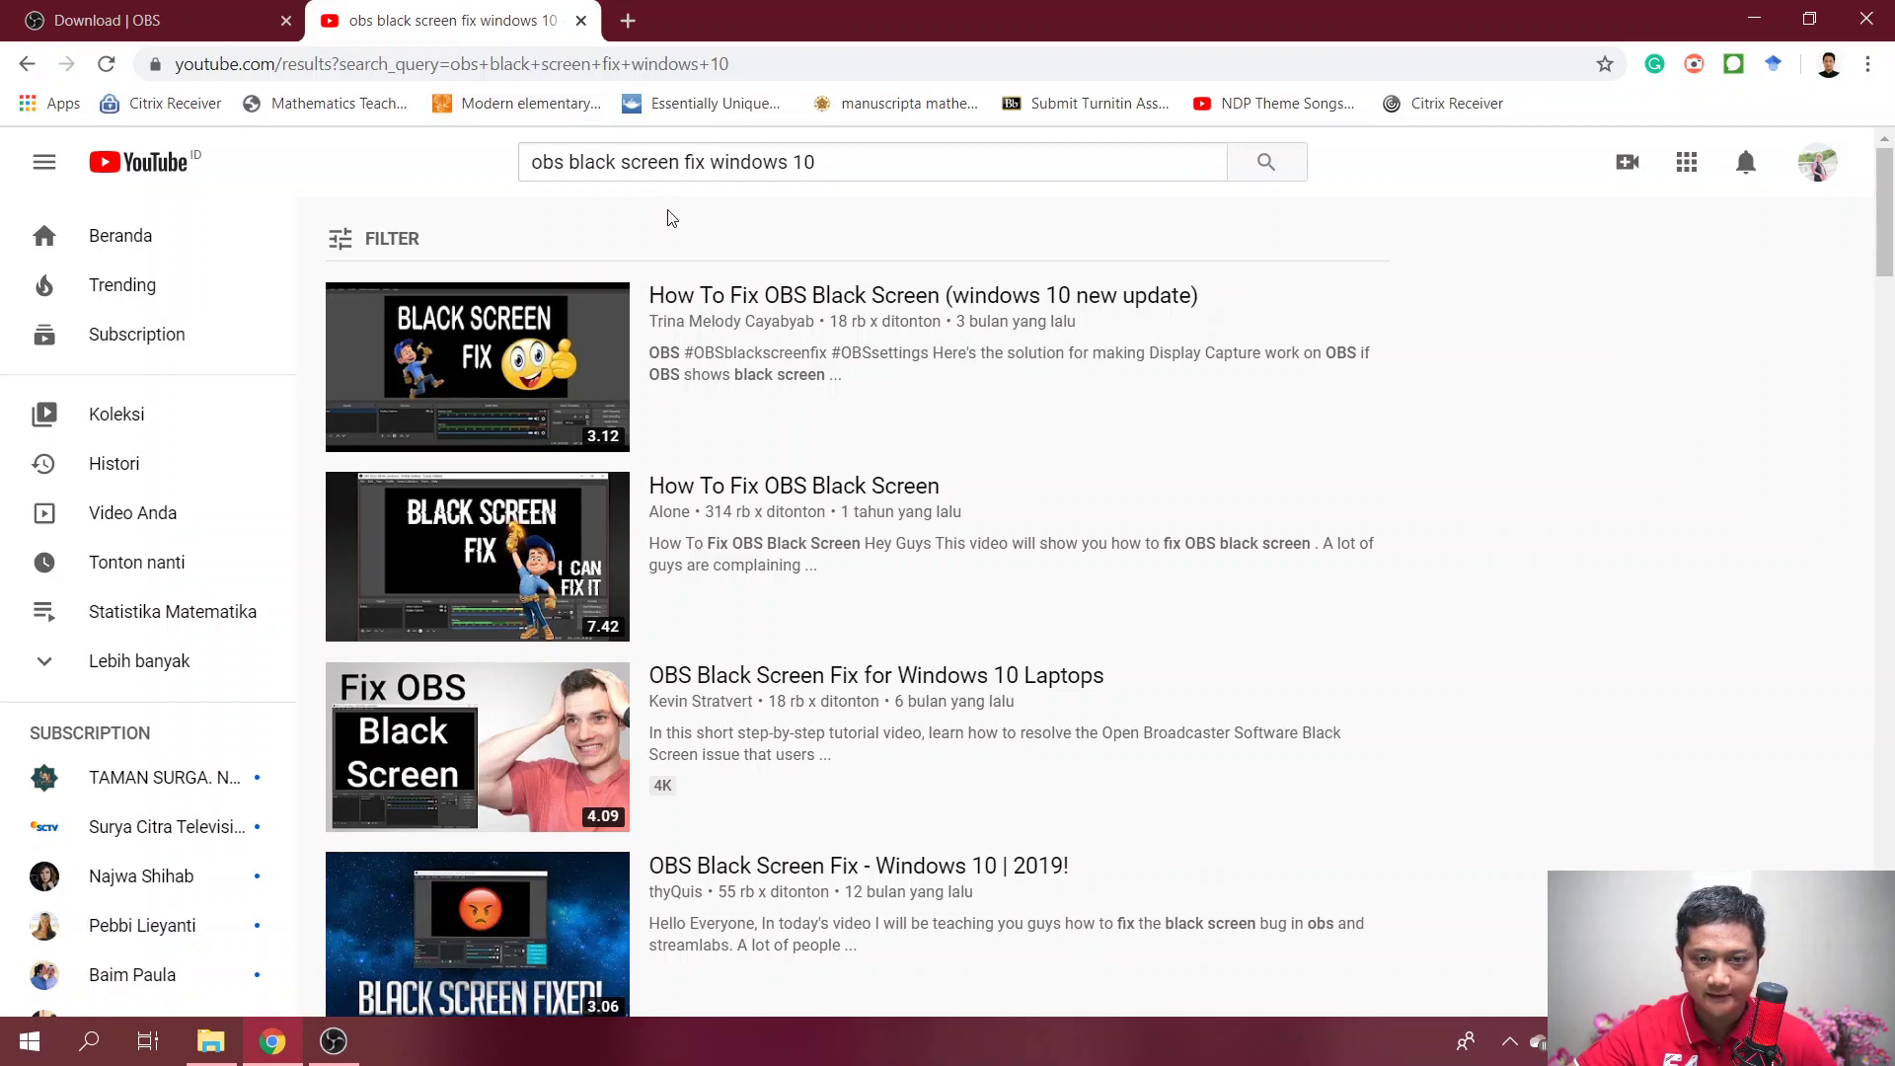
{"action": "mouse_move", "coordinate": [612, 446]}
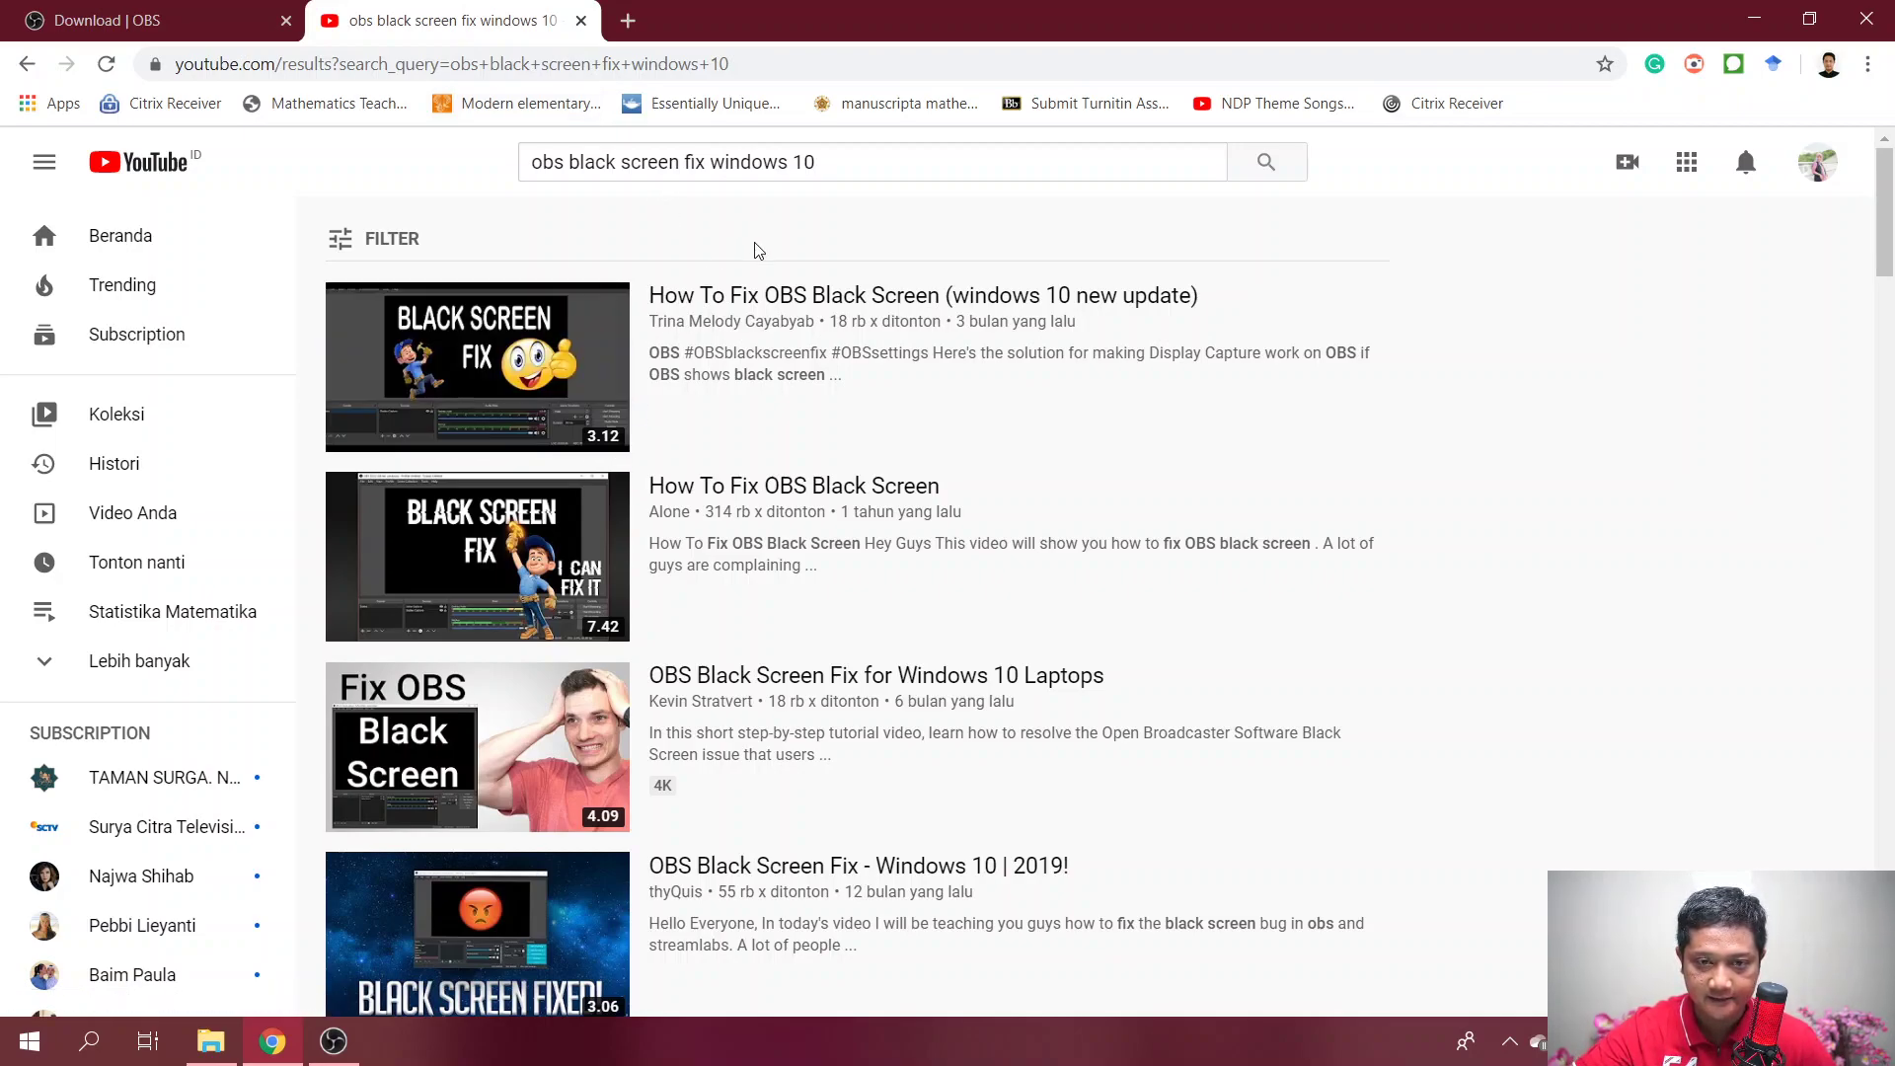
{"action": "mouse_move", "coordinate": [725, 306]}
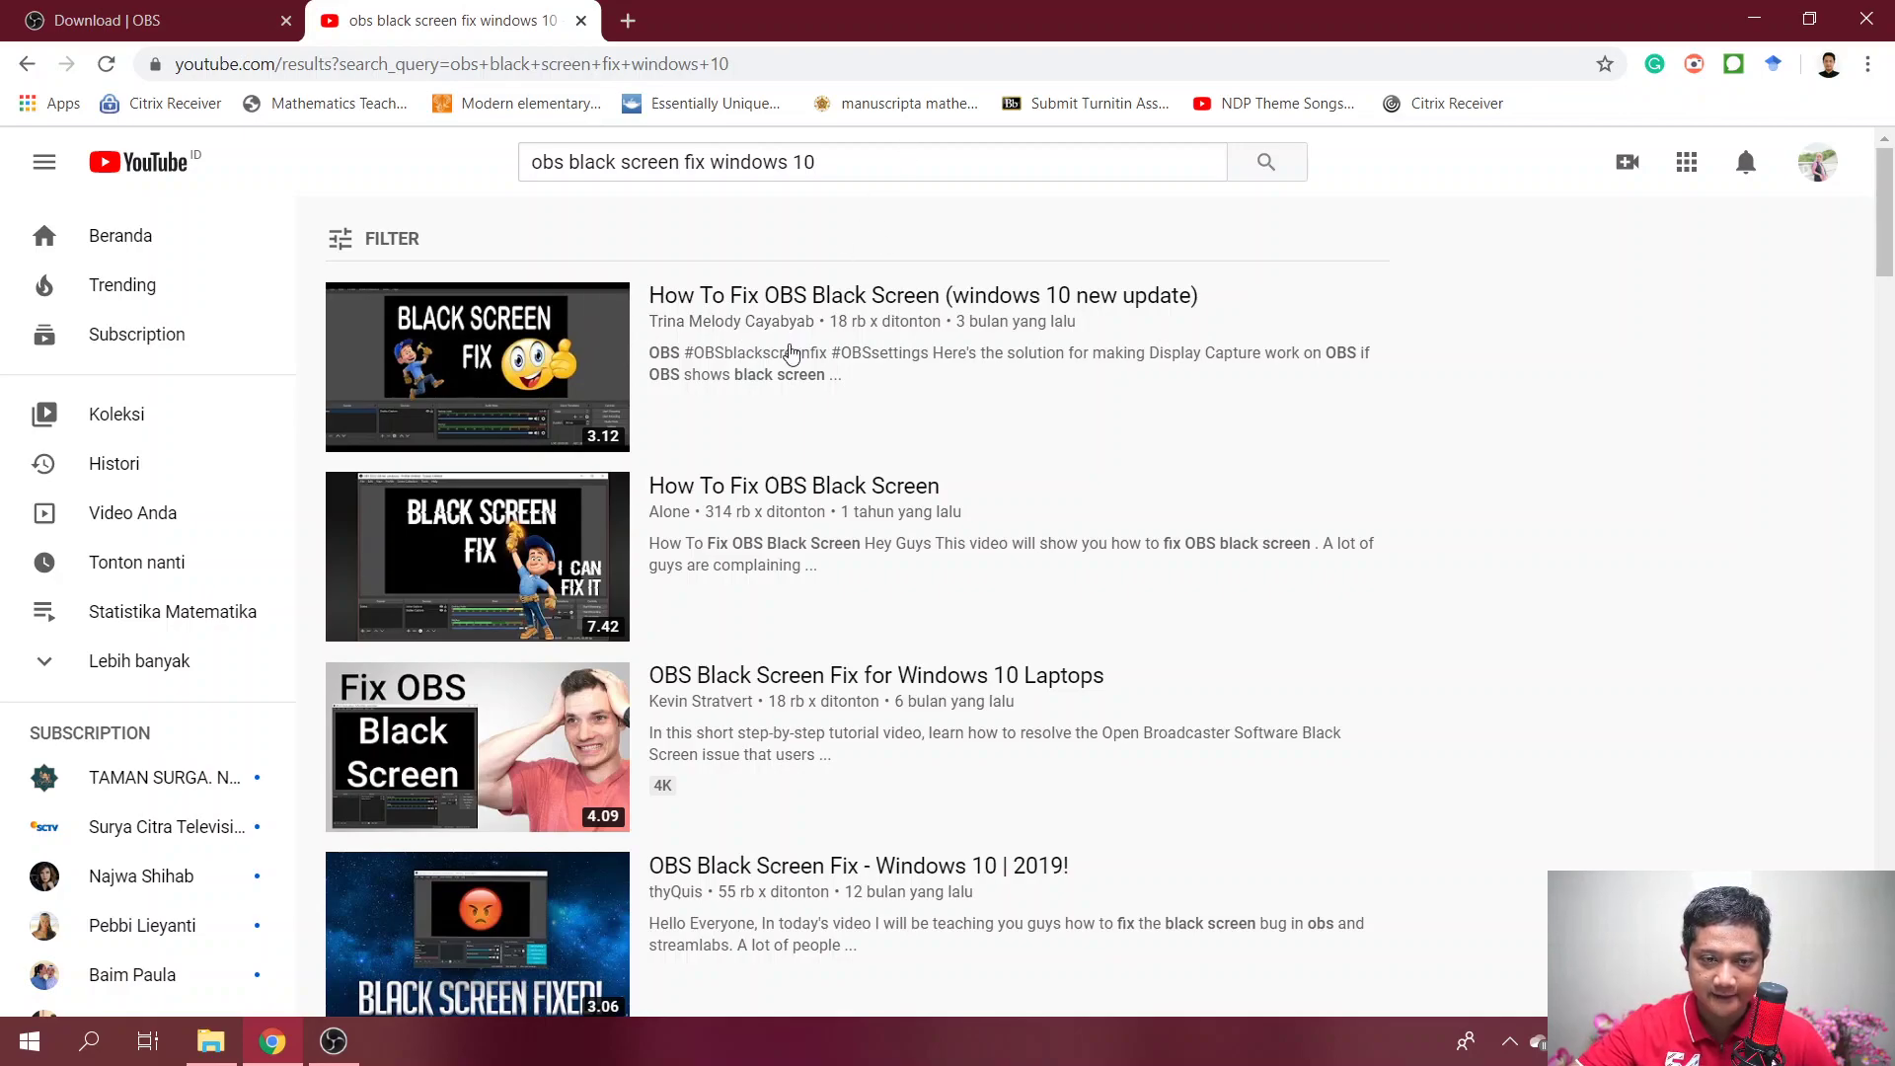
{"action": "mouse_move", "coordinate": [691, 630]}
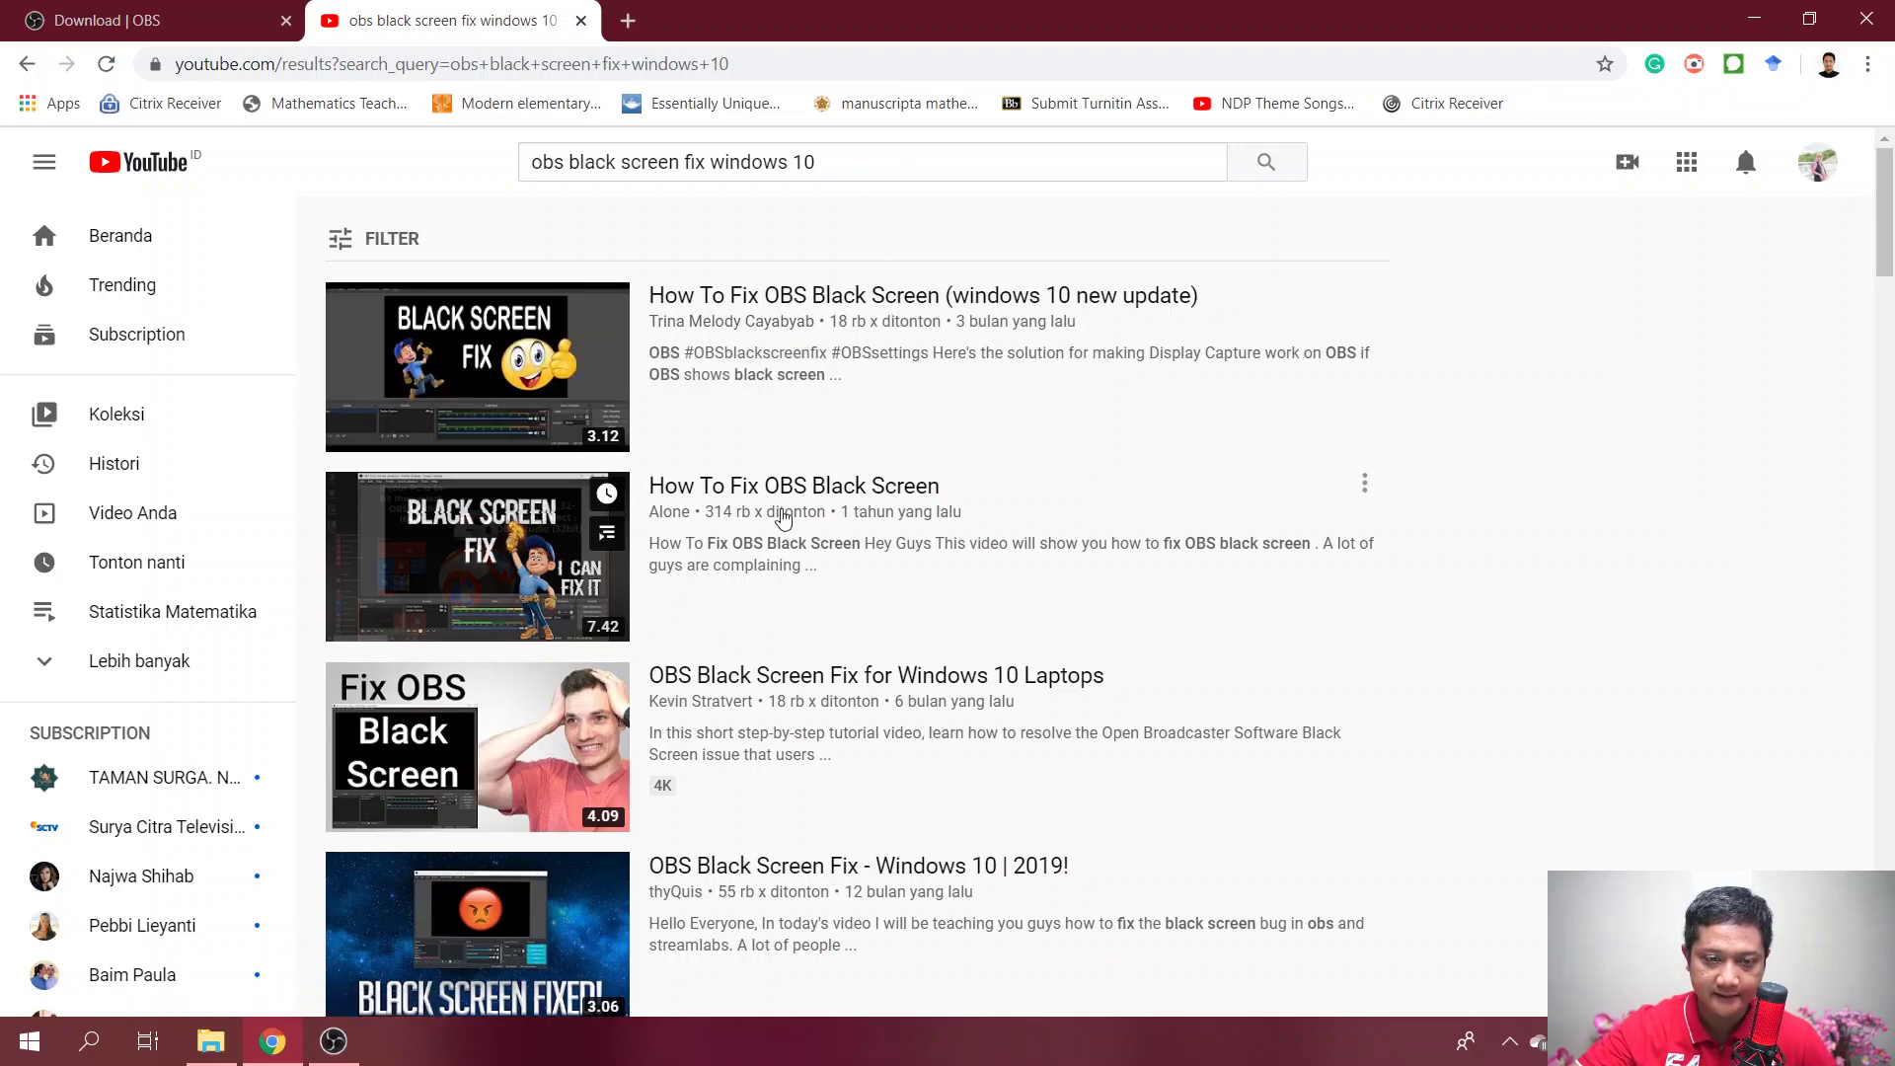
{"action": "mouse_move", "coordinate": [801, 304]}
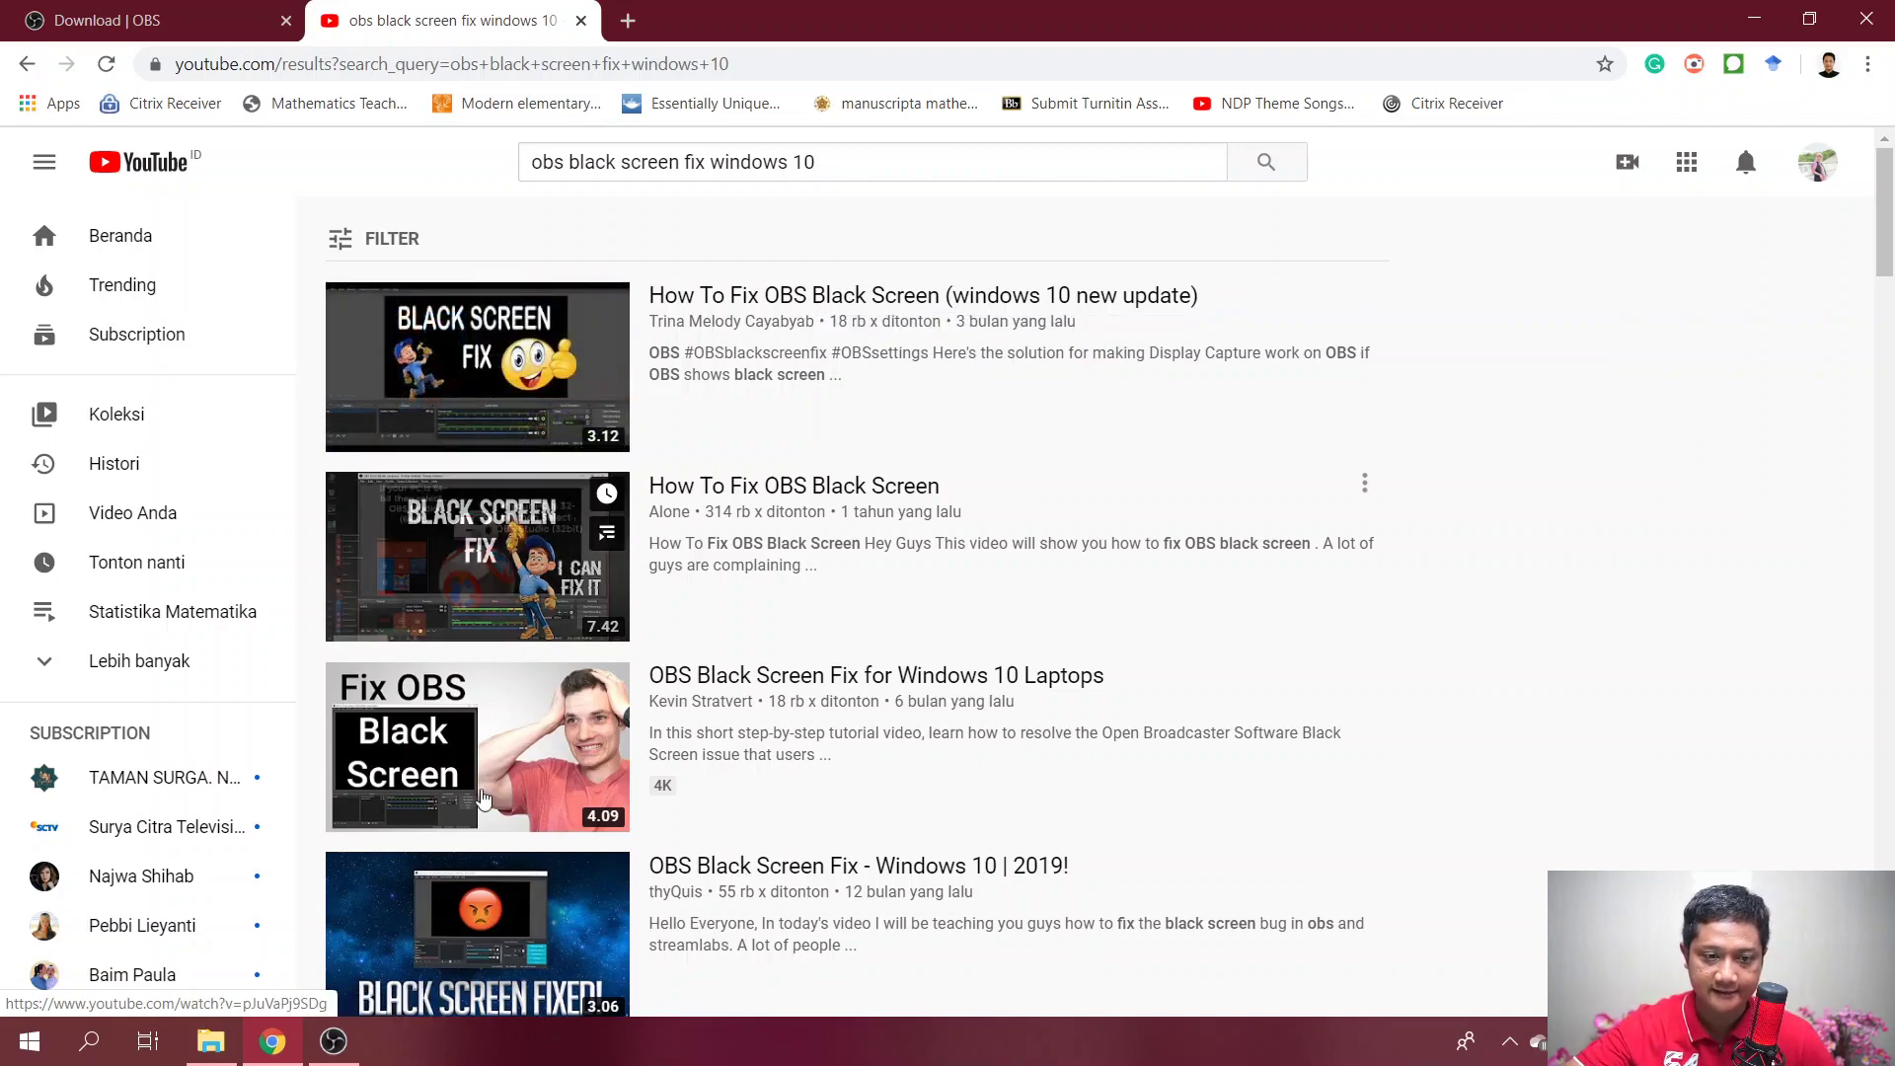
- Switch to OBS Studio and view the scene list and the Add Scene prompt without adding a scene
{"action": "left_click", "coordinate": [327, 1040]}
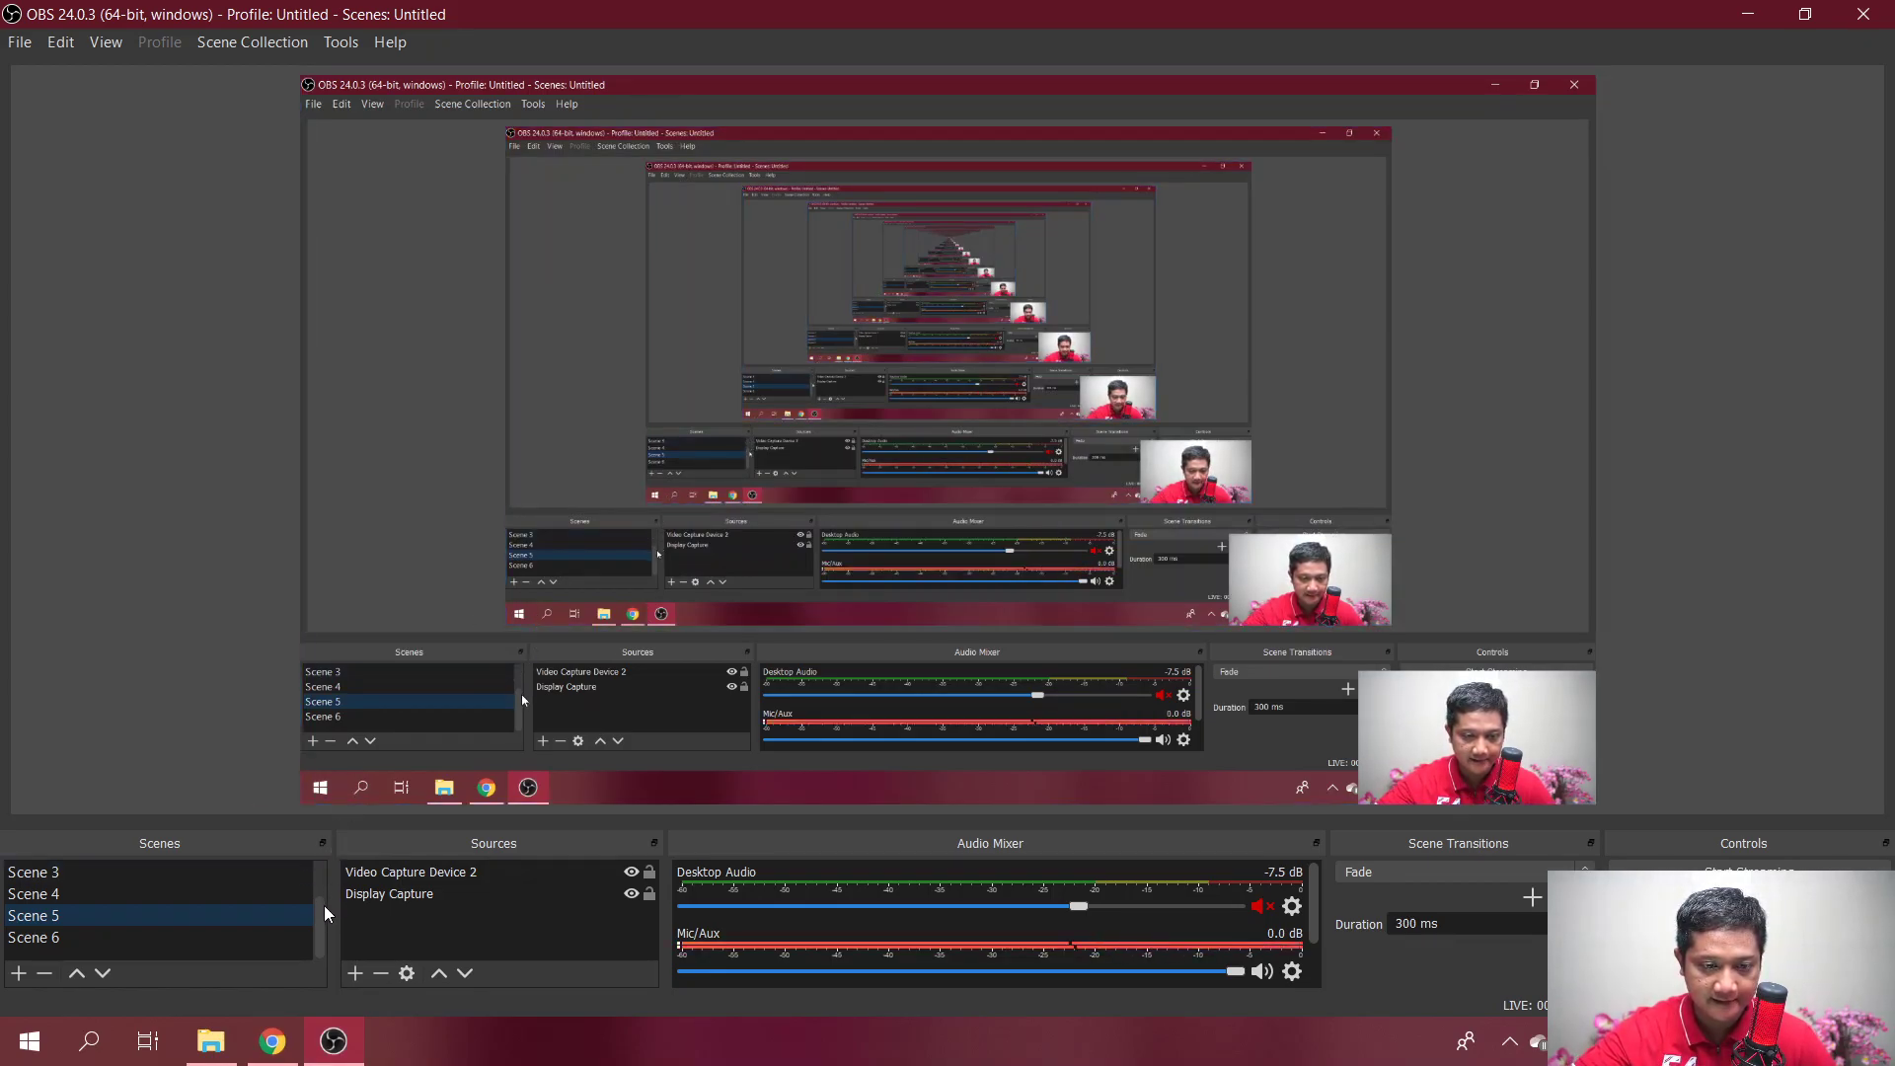
{"action": "mouse_move", "coordinate": [314, 916]}
{"action": "left_mouse_down"}
{"action": "mouse_move", "coordinate": [322, 872]}
{"action": "mouse_move", "coordinate": [322, 914]}
{"action": "left_mouse_up"}
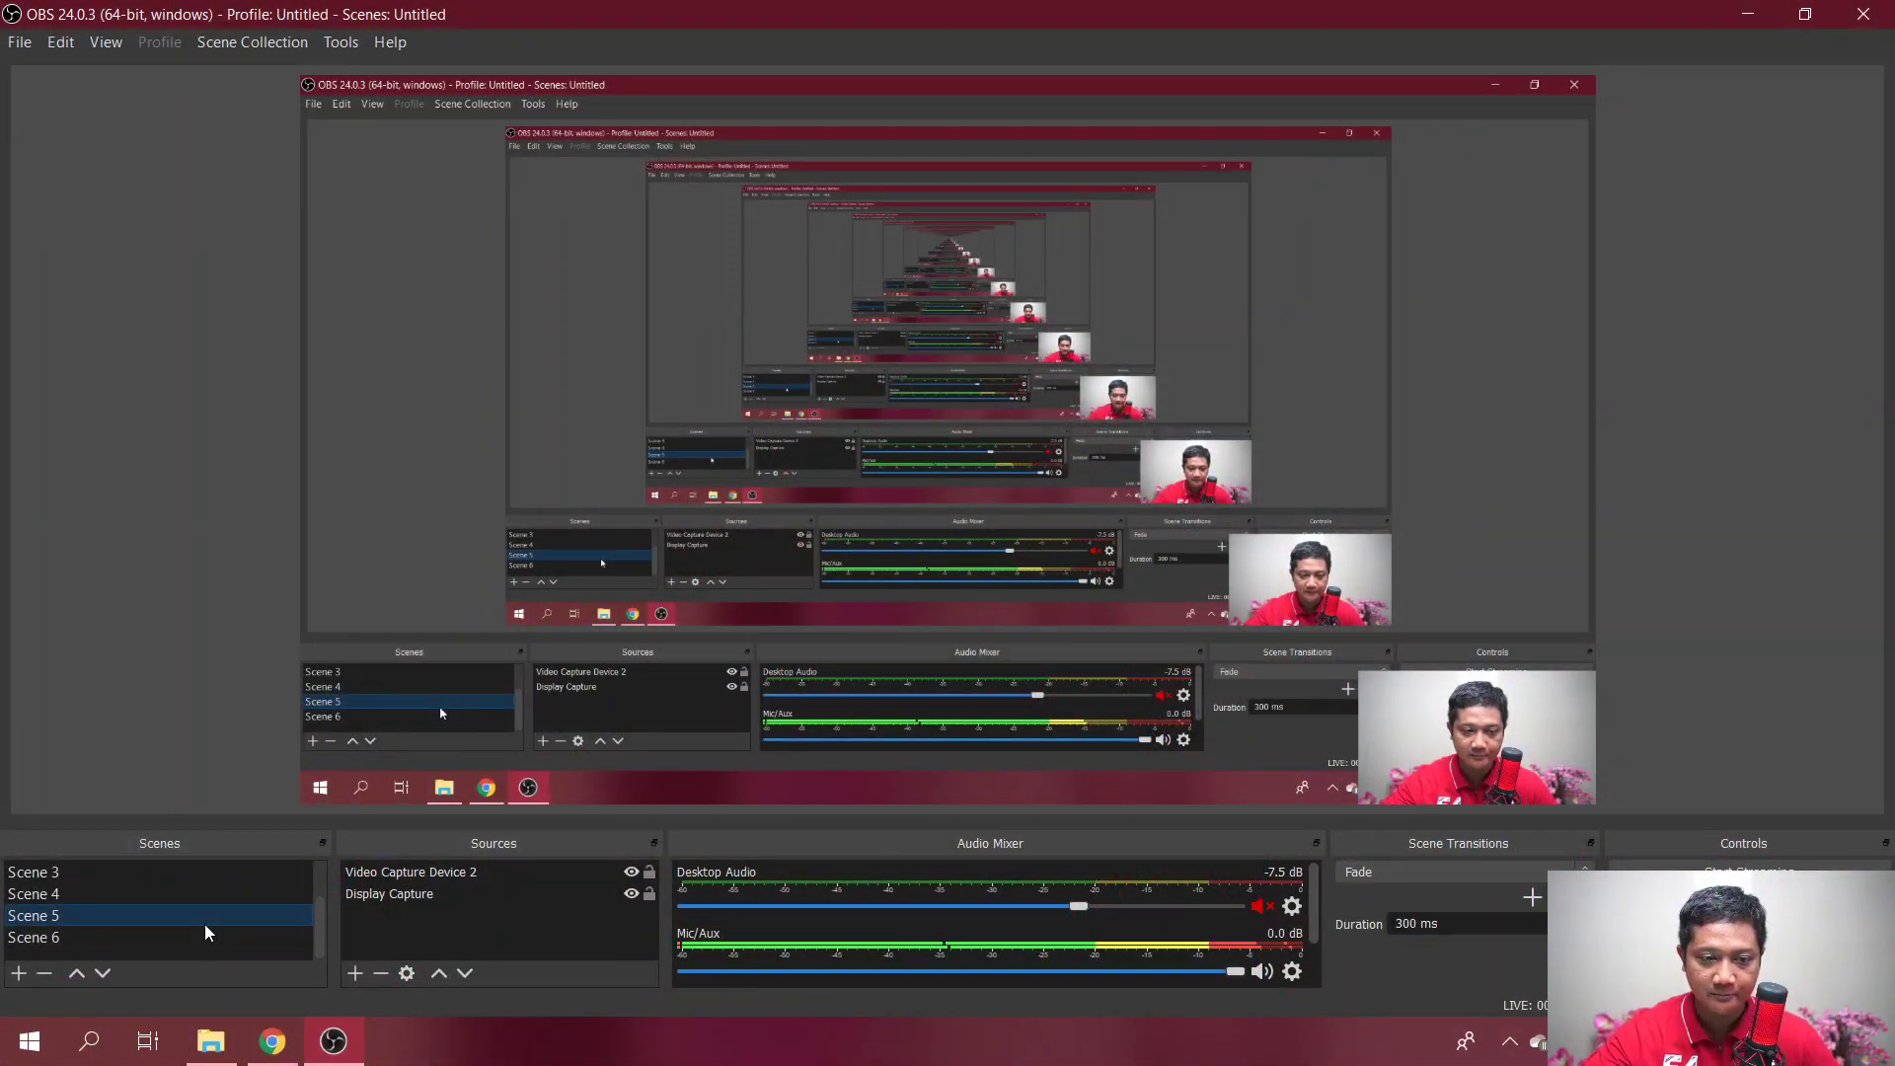
{"action": "left_click", "coordinate": [20, 973]}
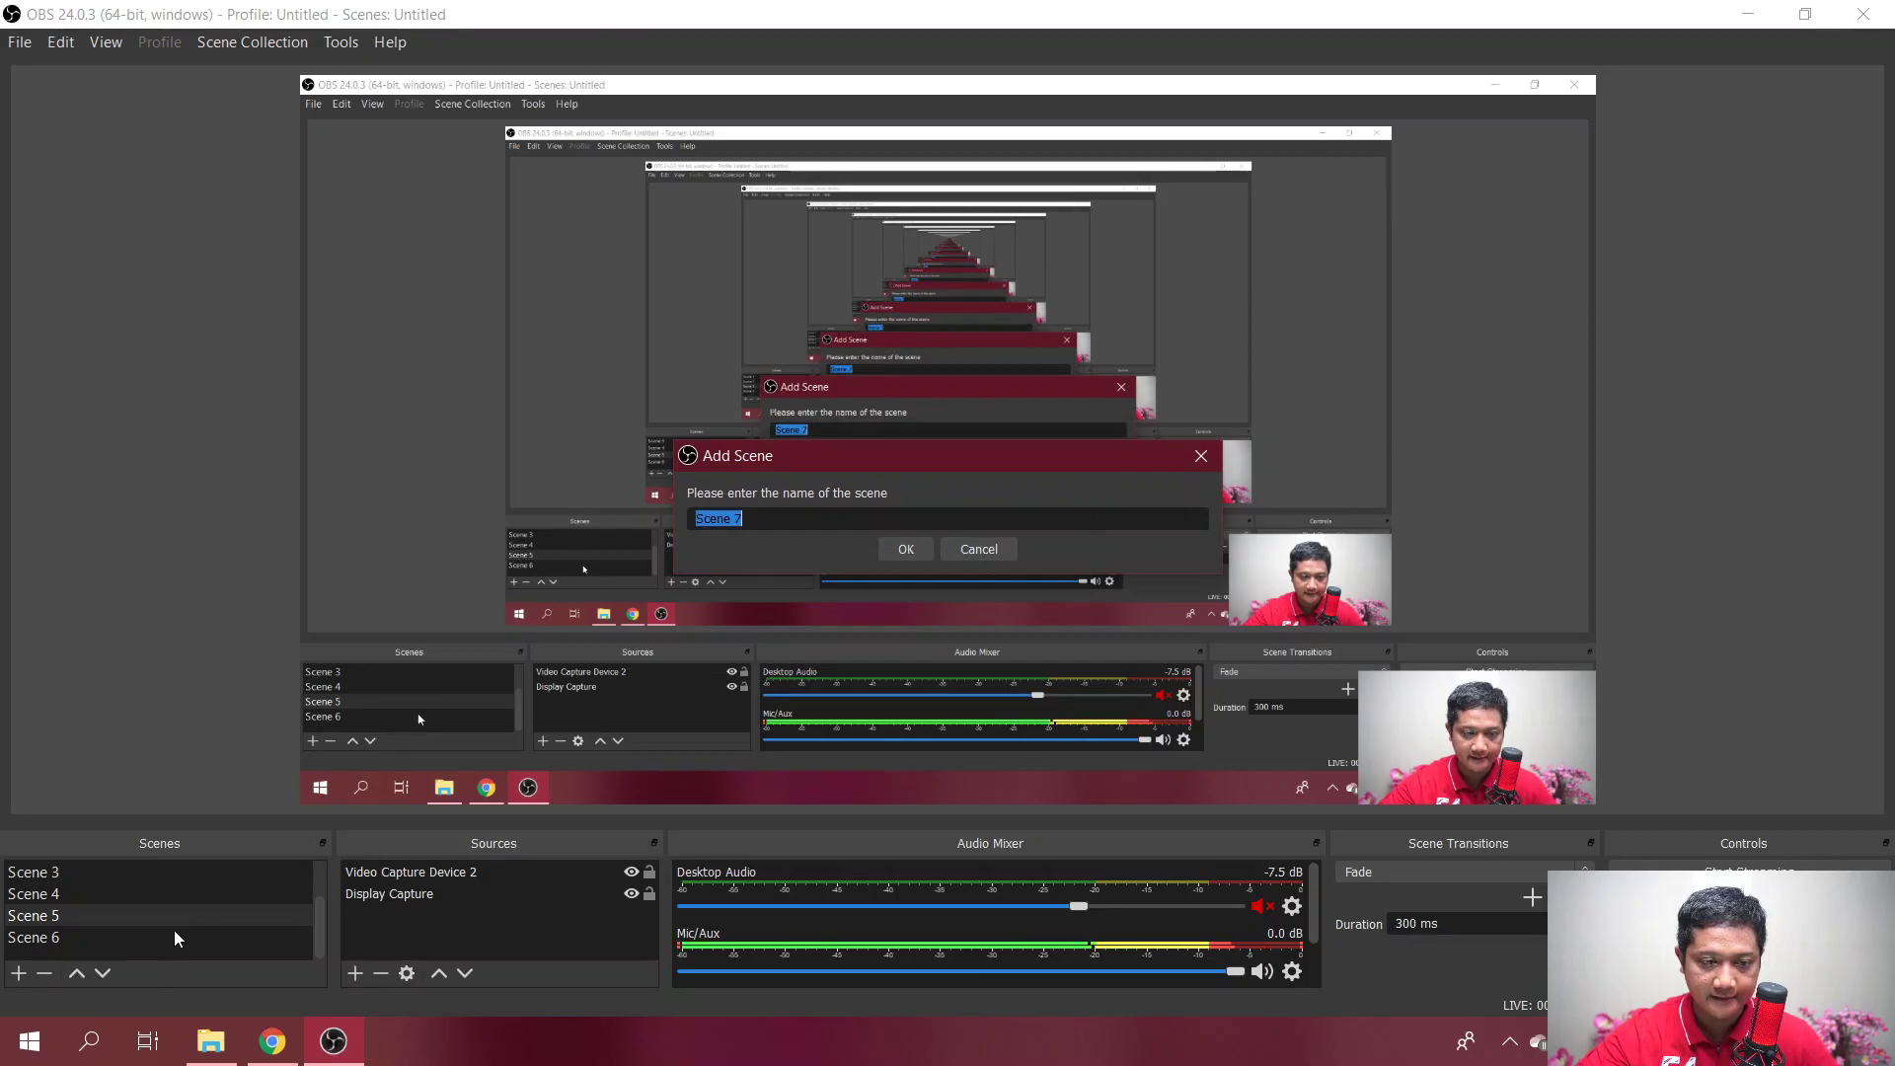
{"action": "left_click", "coordinate": [318, 920]}
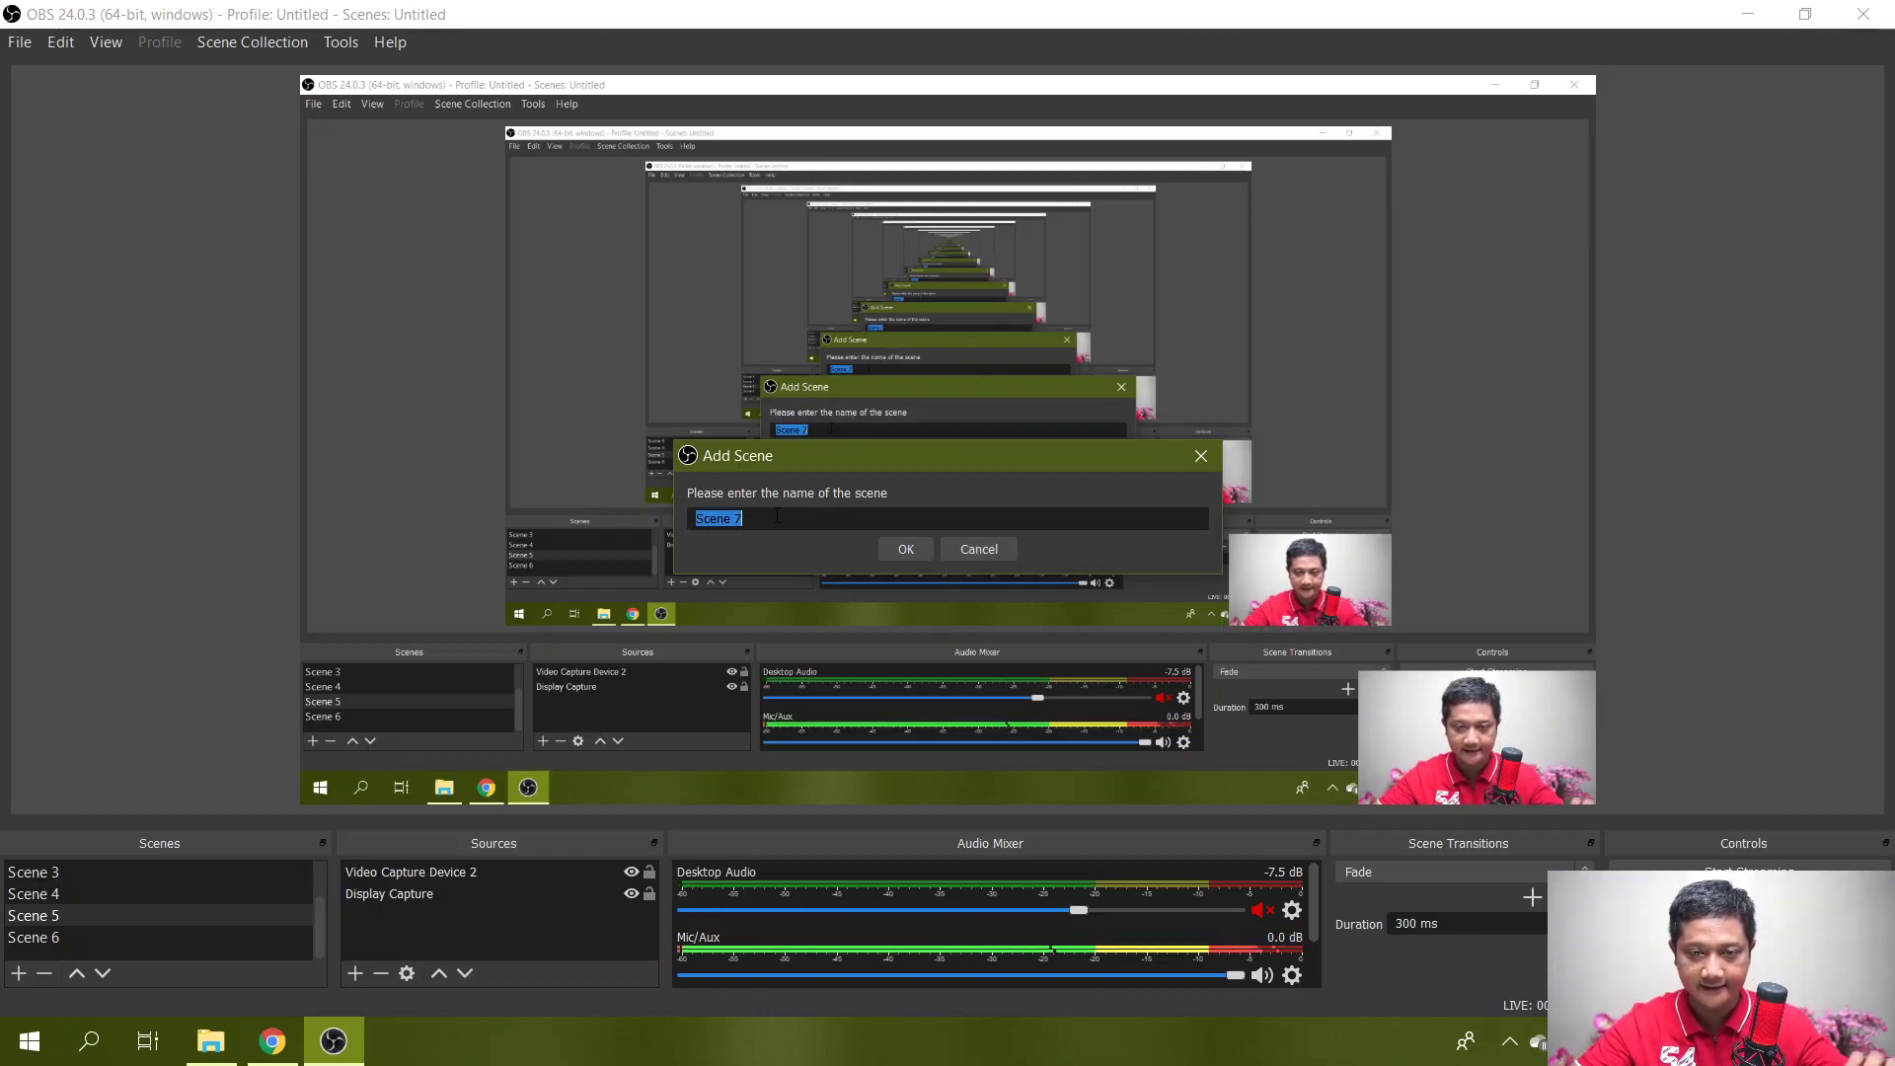
{"action": "left_click", "coordinate": [963, 545]}
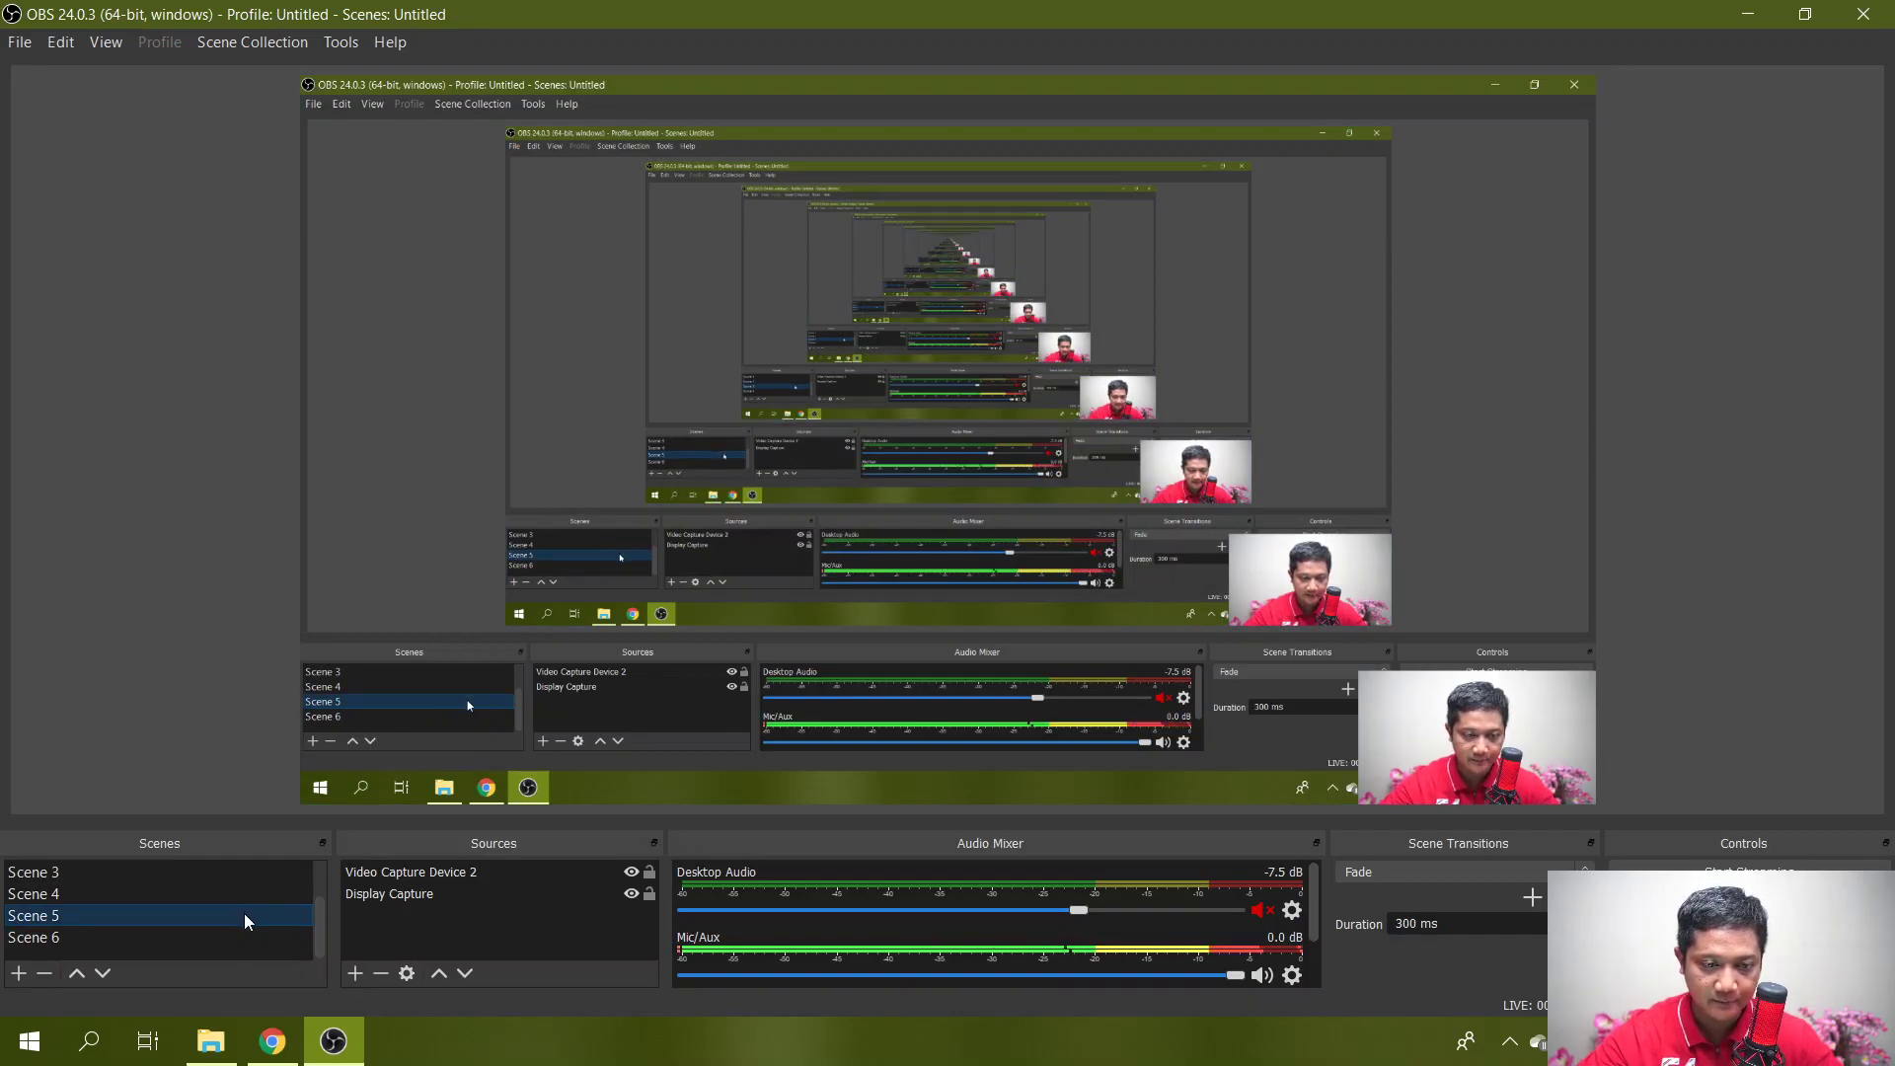
- Look through the source types available for adding to Scene 5 and dismiss the list
{"action": "right_click", "coordinate": [387, 945]}
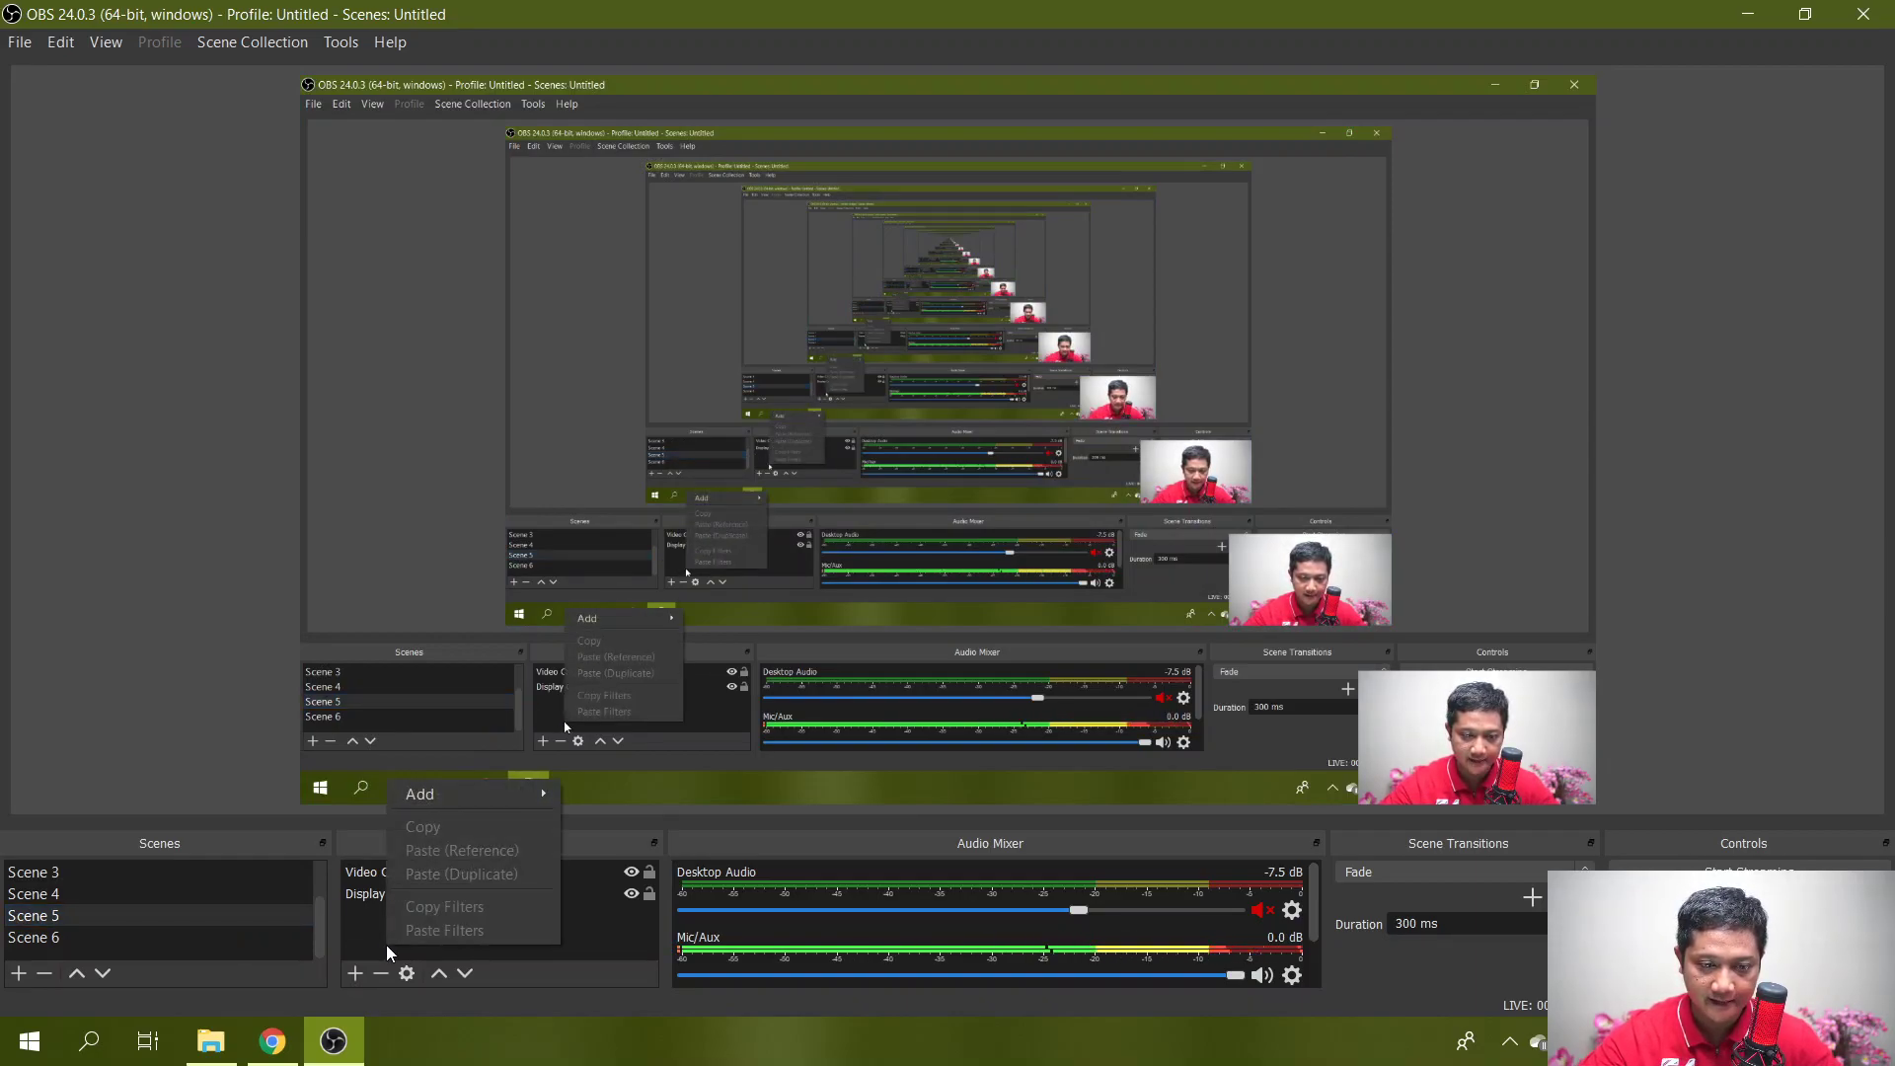
{"action": "mouse_move", "coordinate": [454, 798]}
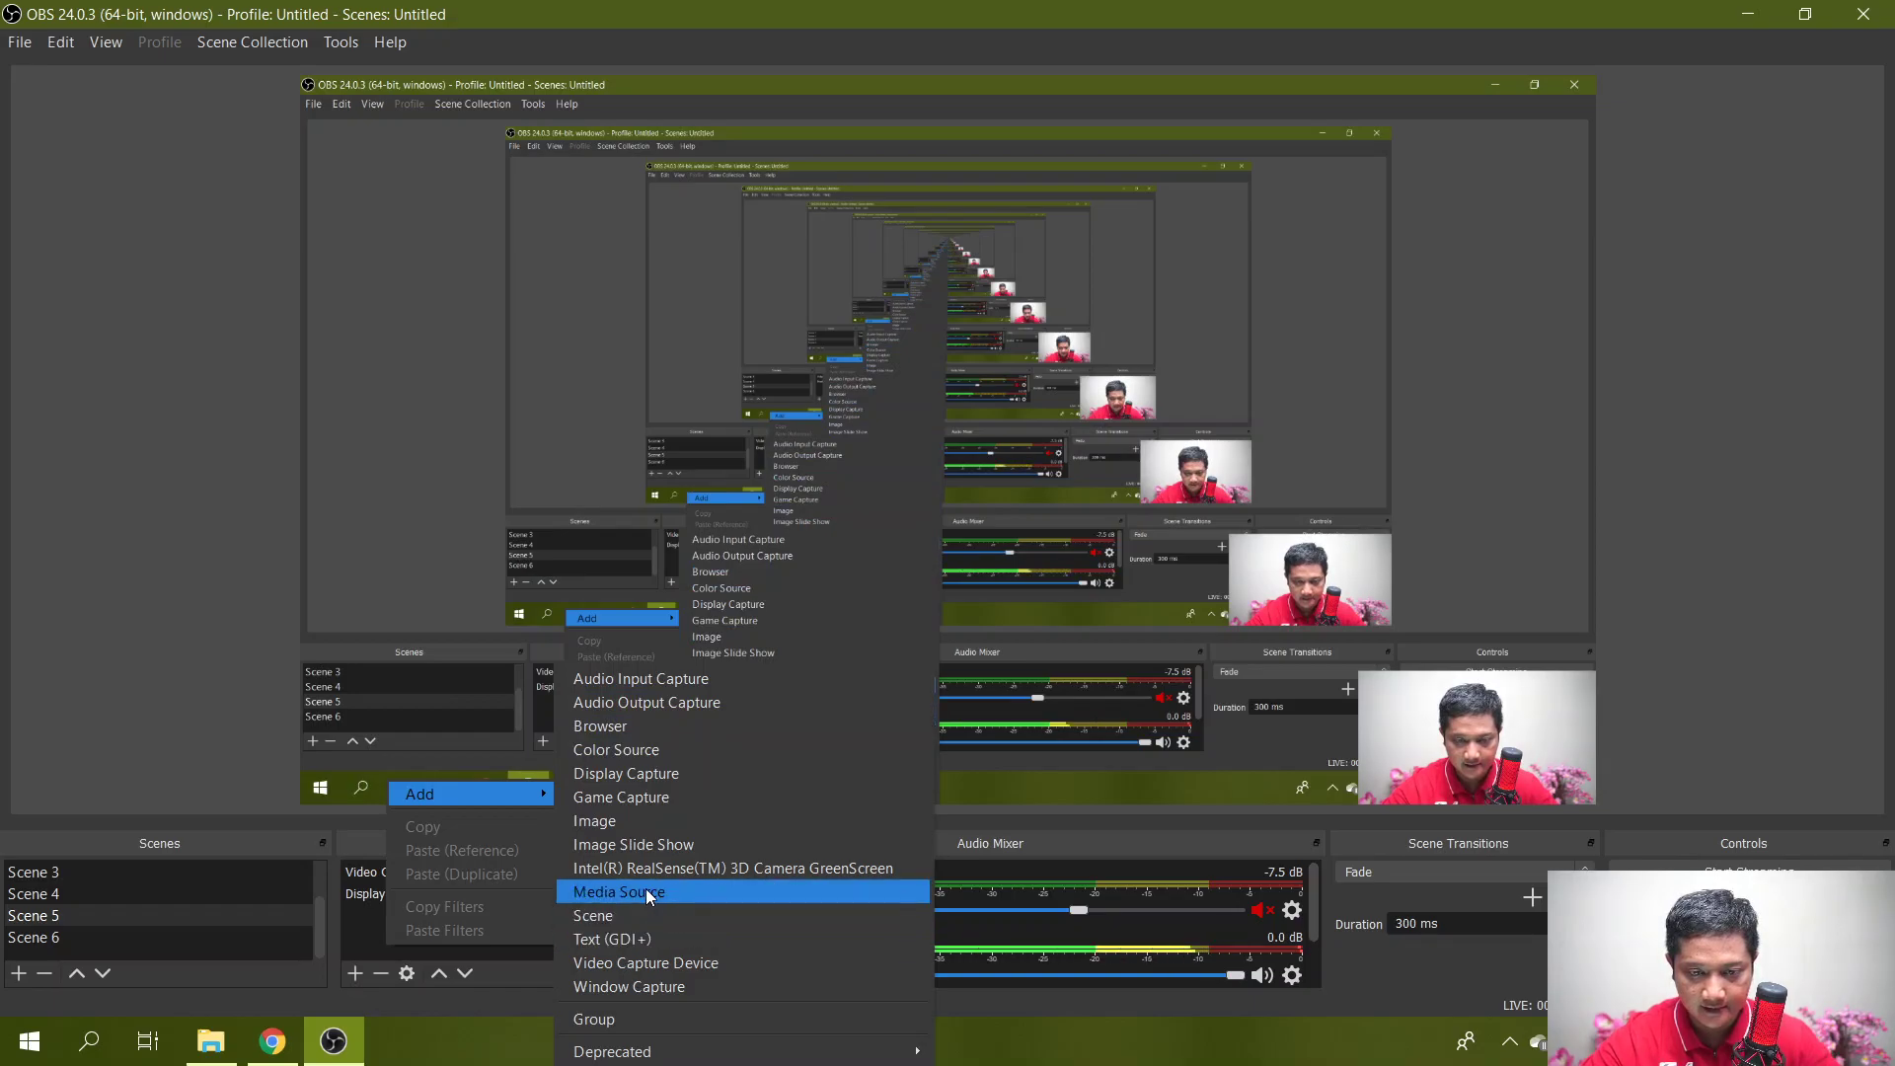
{"action": "left_click", "coordinate": [350, 928]}
- Highlight the Video Capture Device 2 and Display Capture sources of Scene 5 in the preview, and clear the selection
{"action": "left_click", "coordinate": [424, 893]}
{"action": "left_click", "coordinate": [452, 874]}
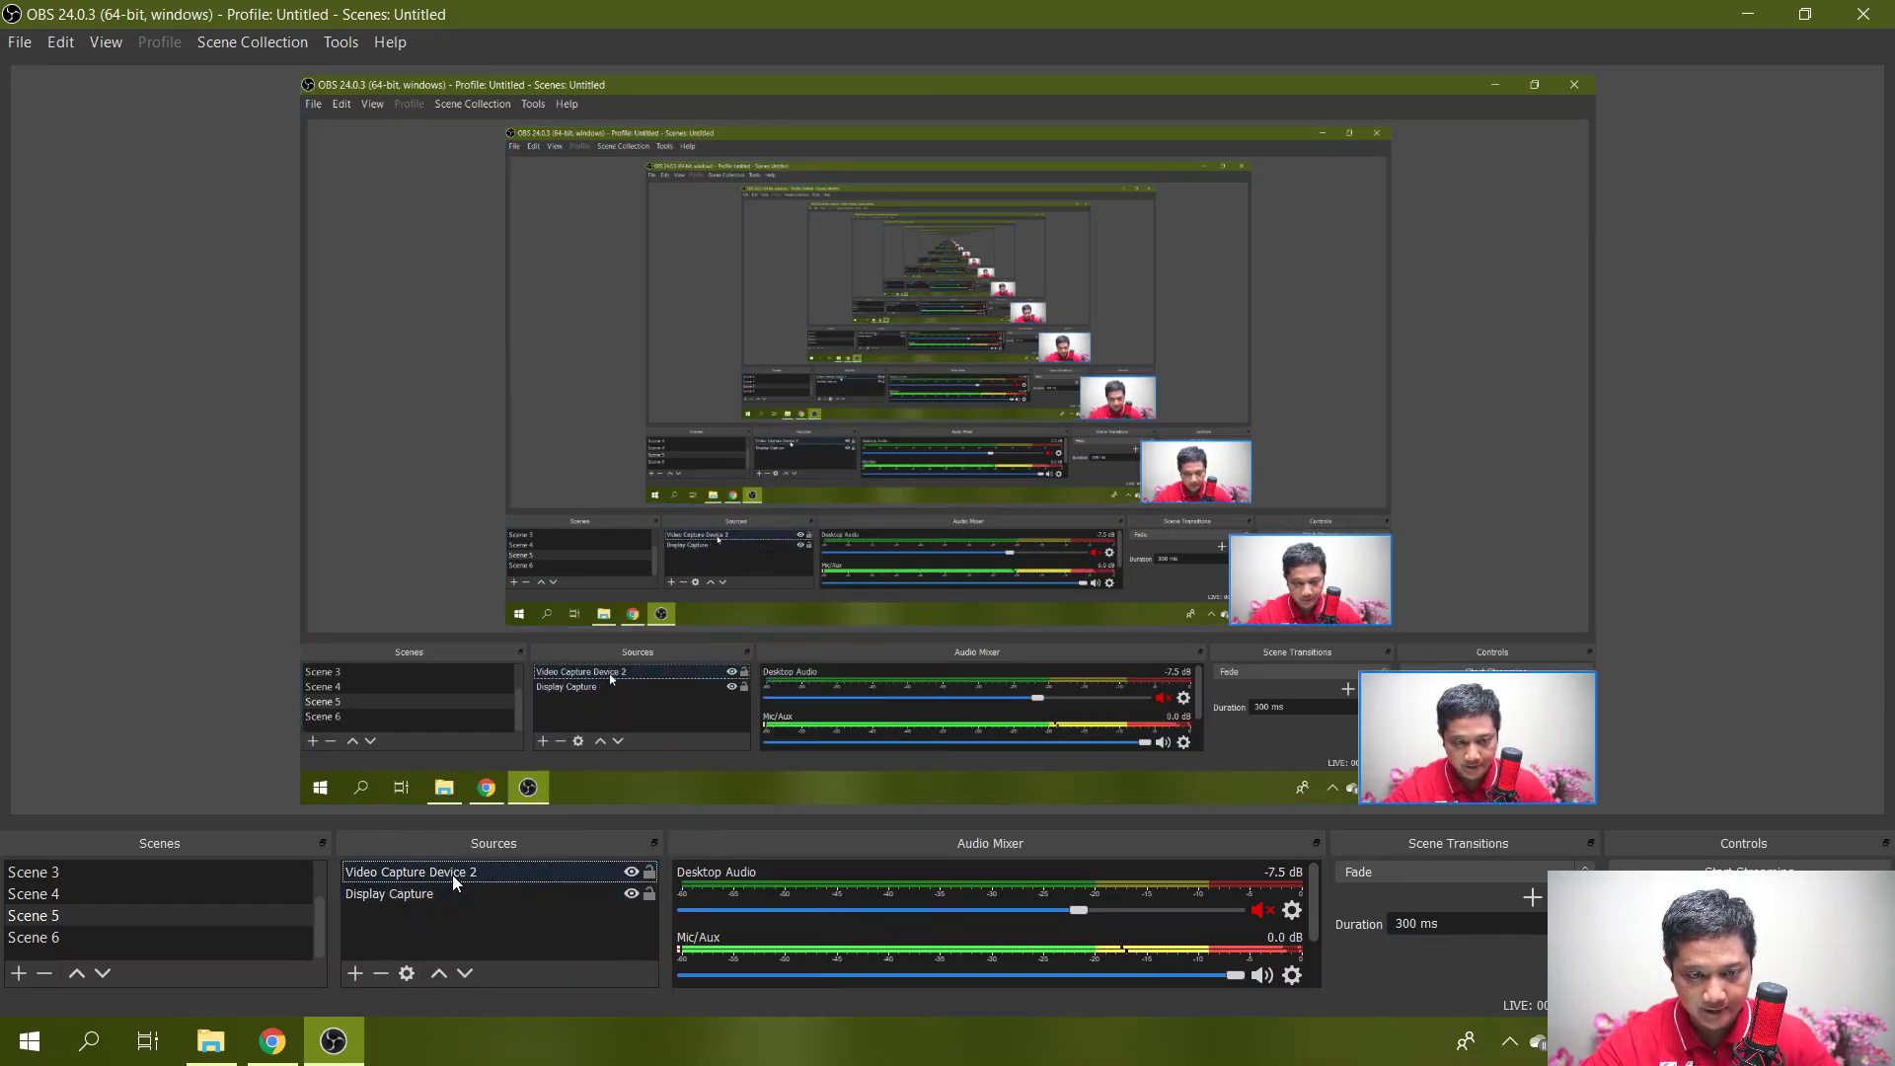
{"action": "left_click", "coordinate": [454, 892]}
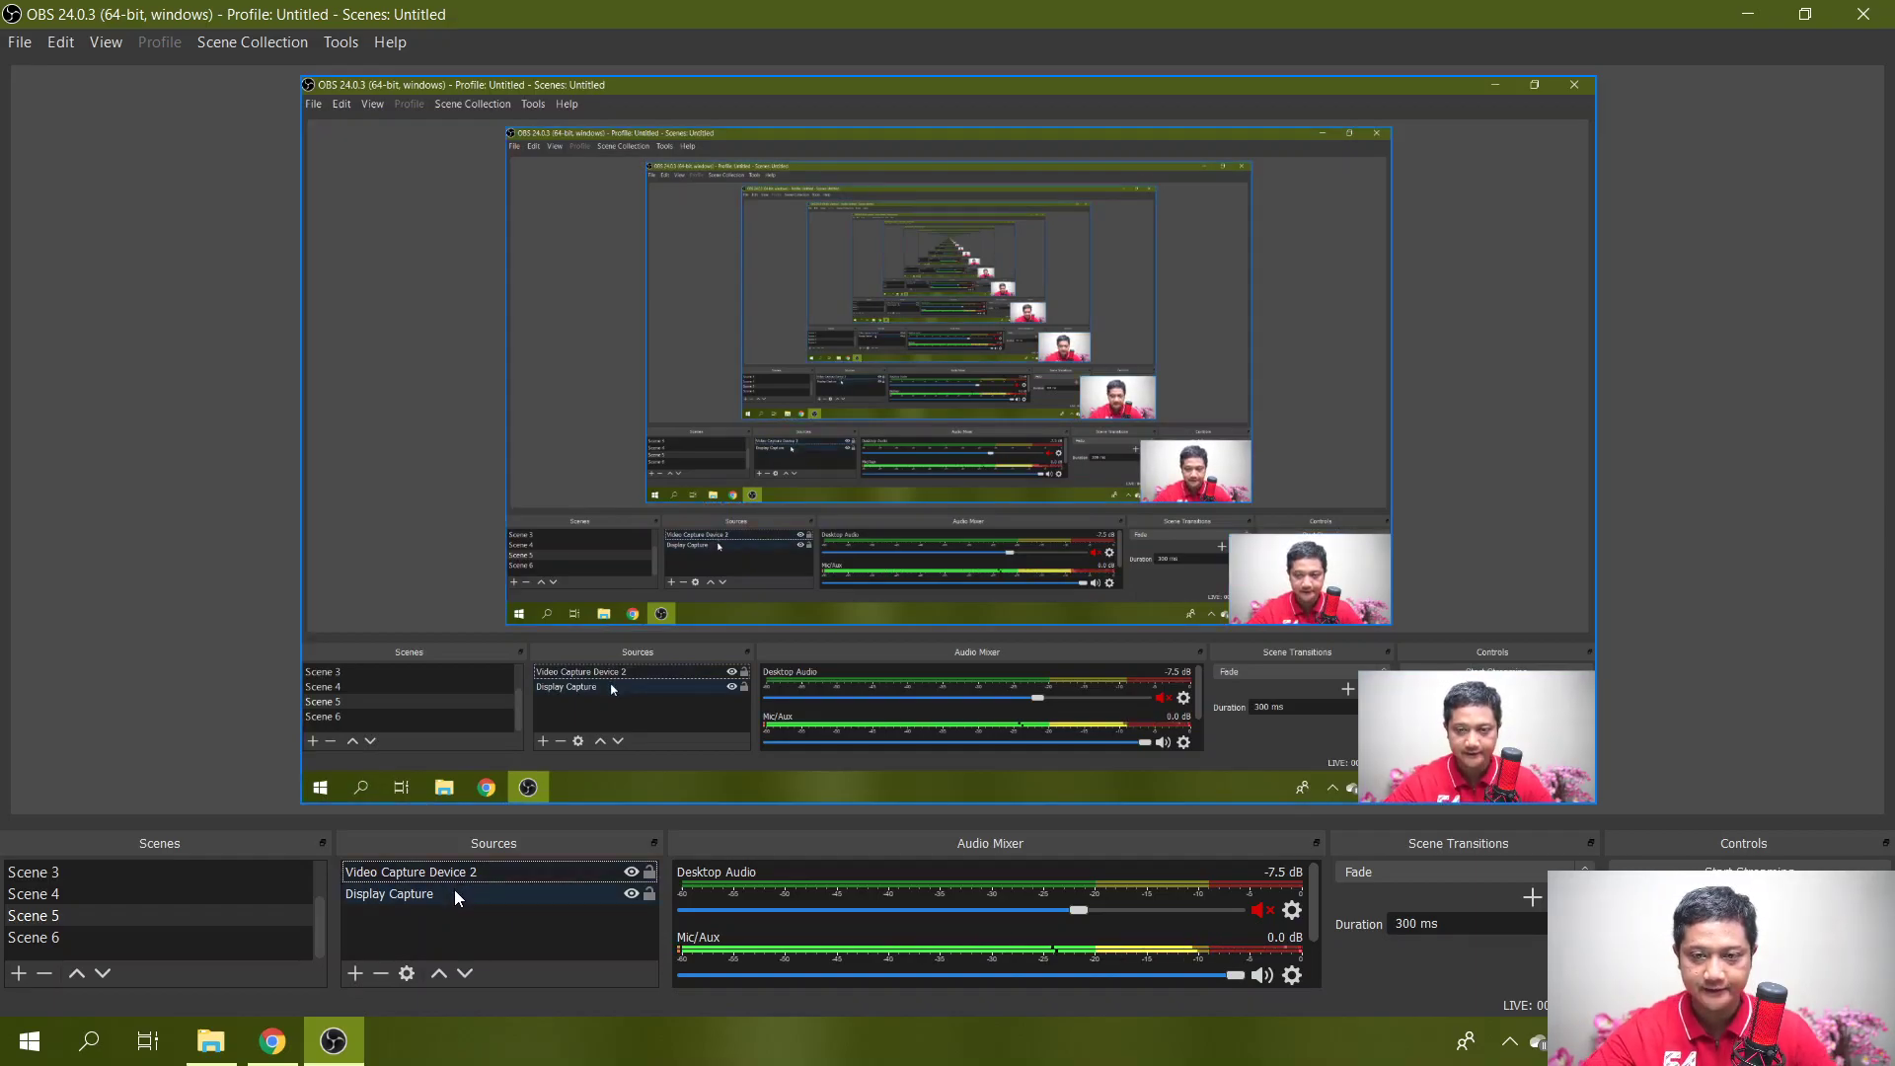
{"action": "left_click", "coordinate": [343, 325]}
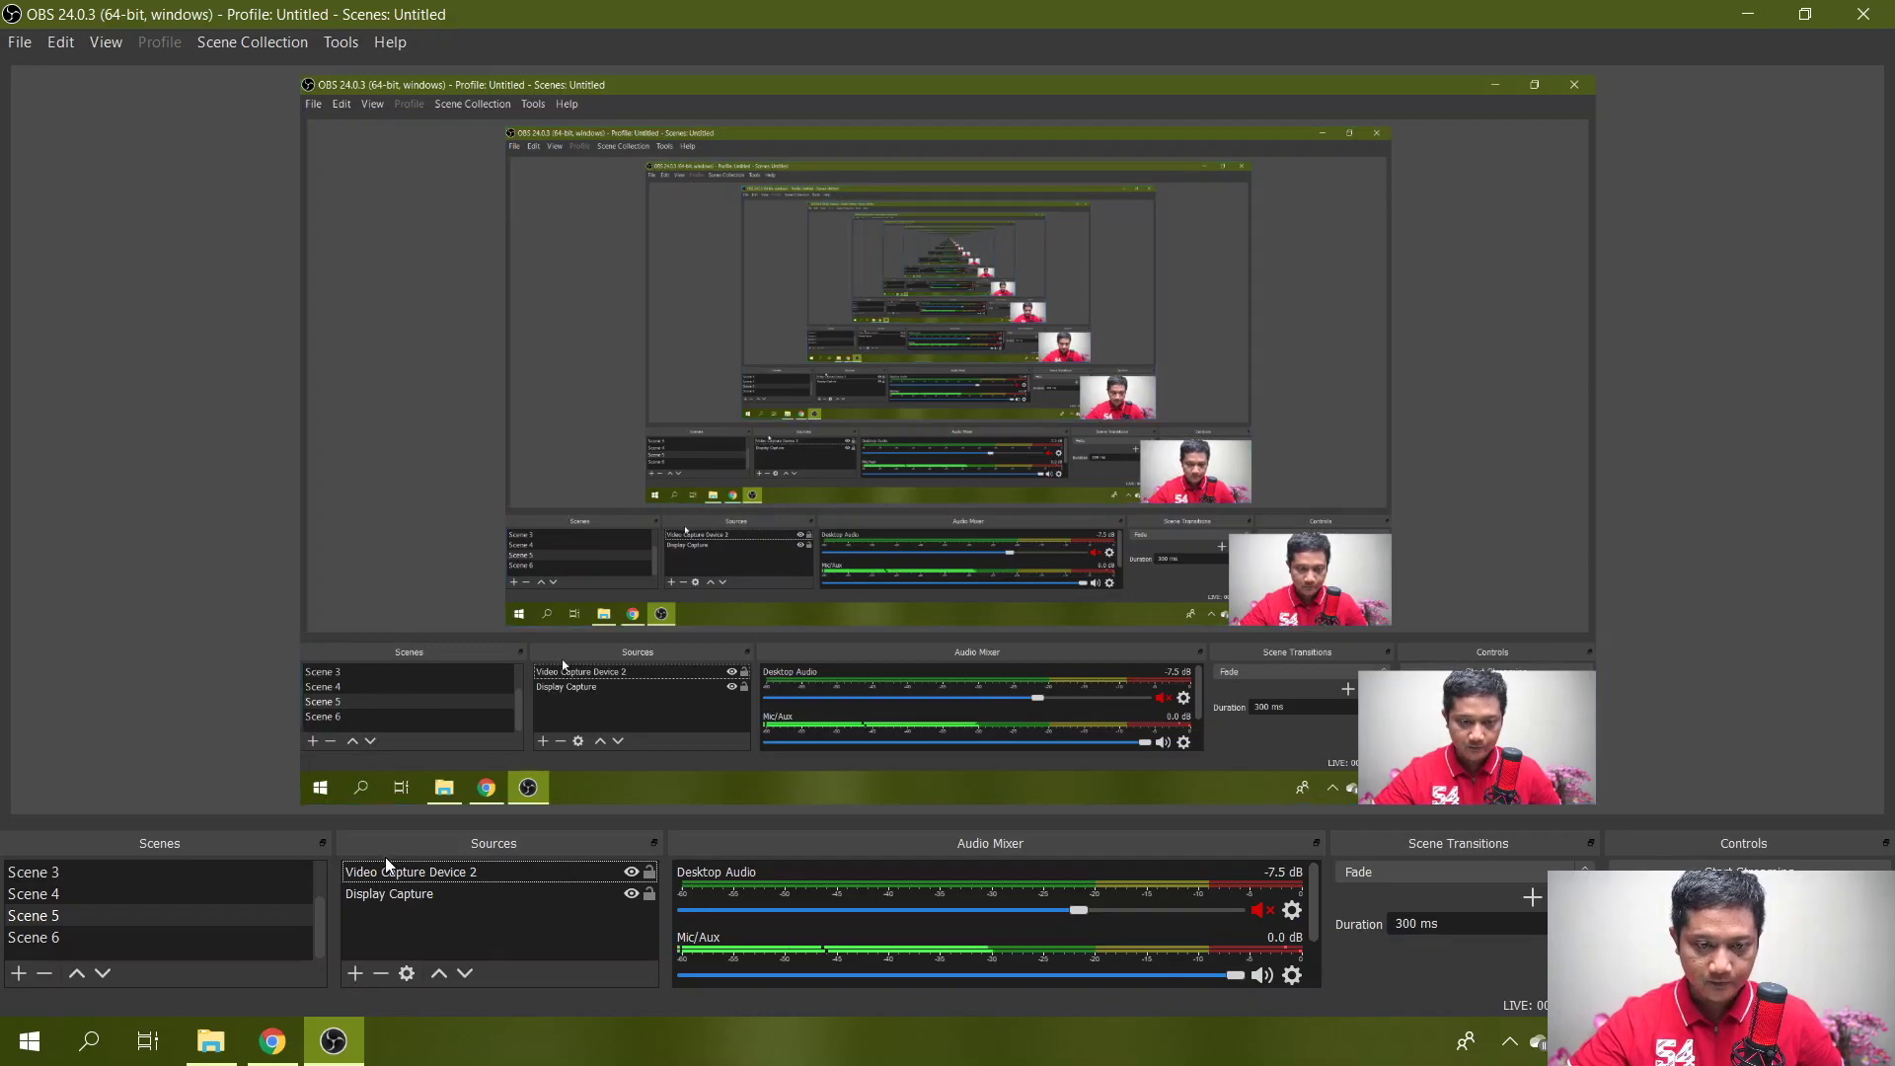
{"action": "right_click", "coordinate": [436, 934]}
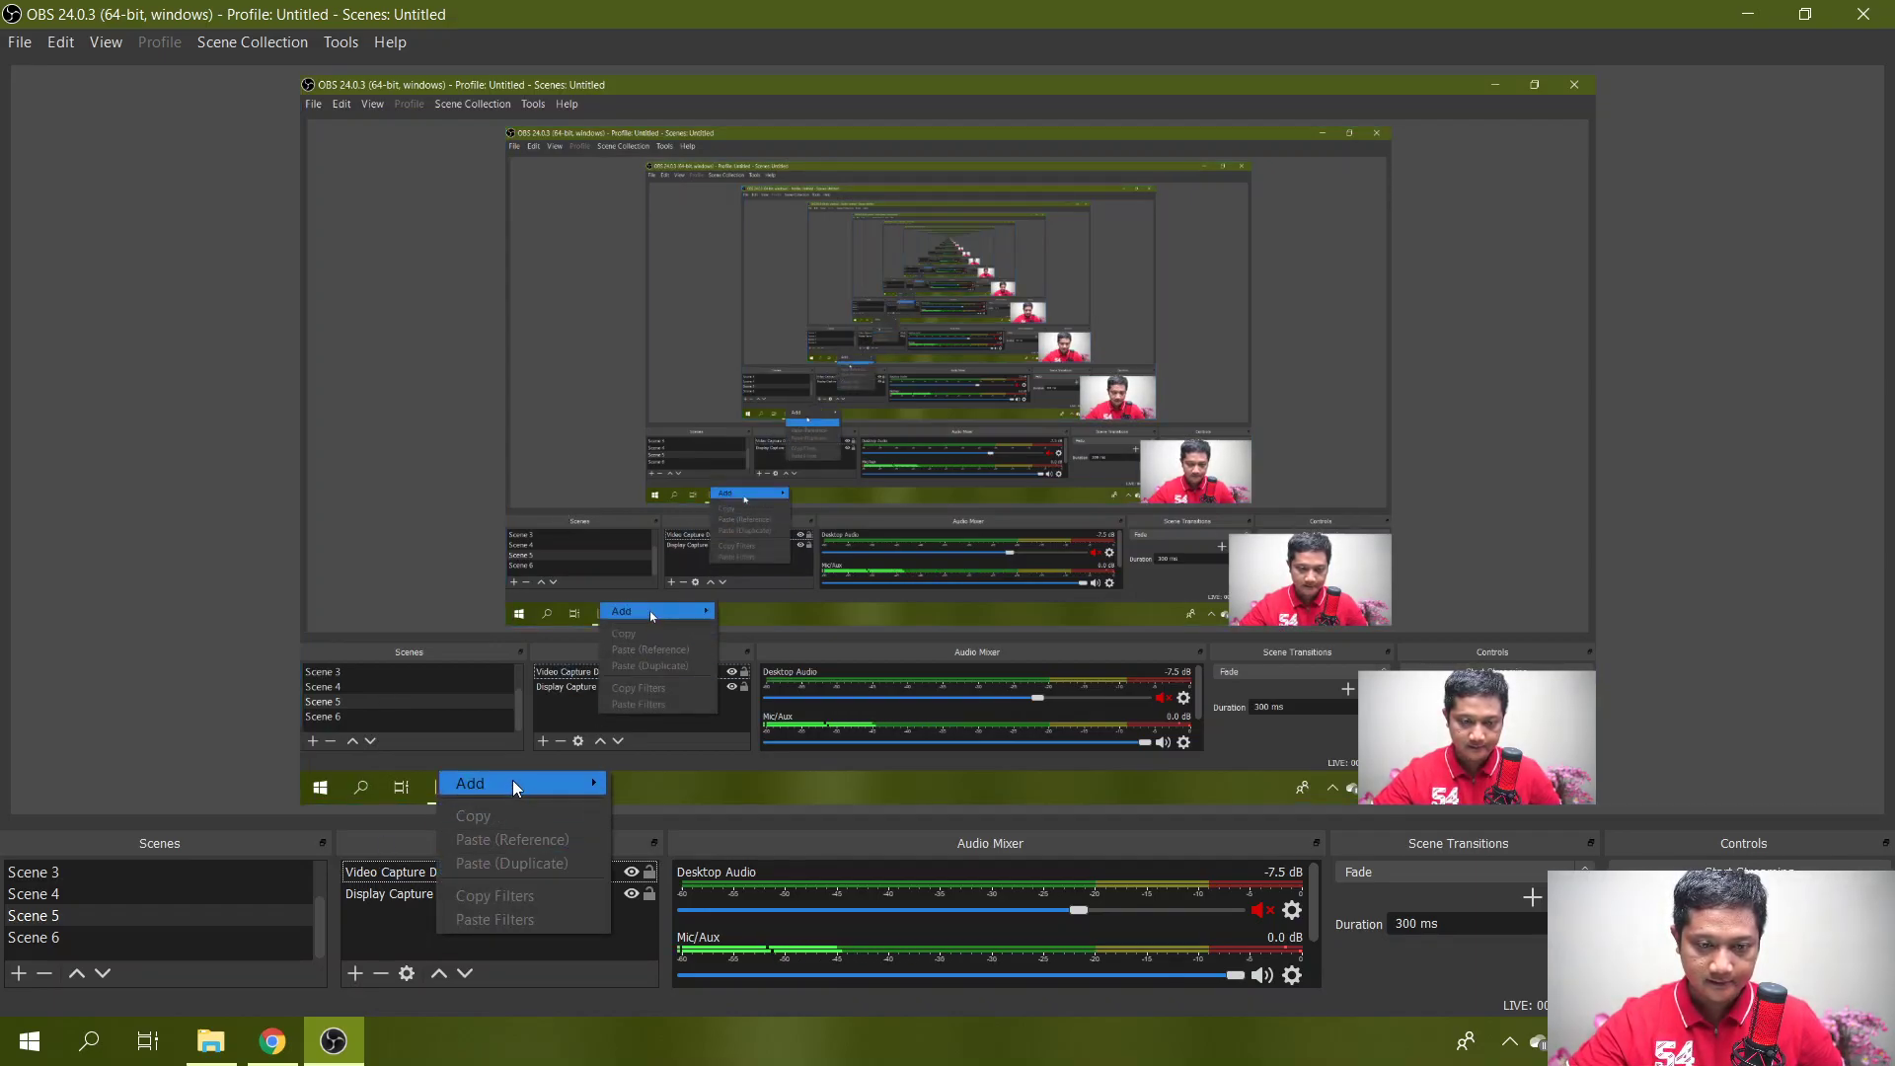
{"action": "mouse_move", "coordinate": [535, 784]}
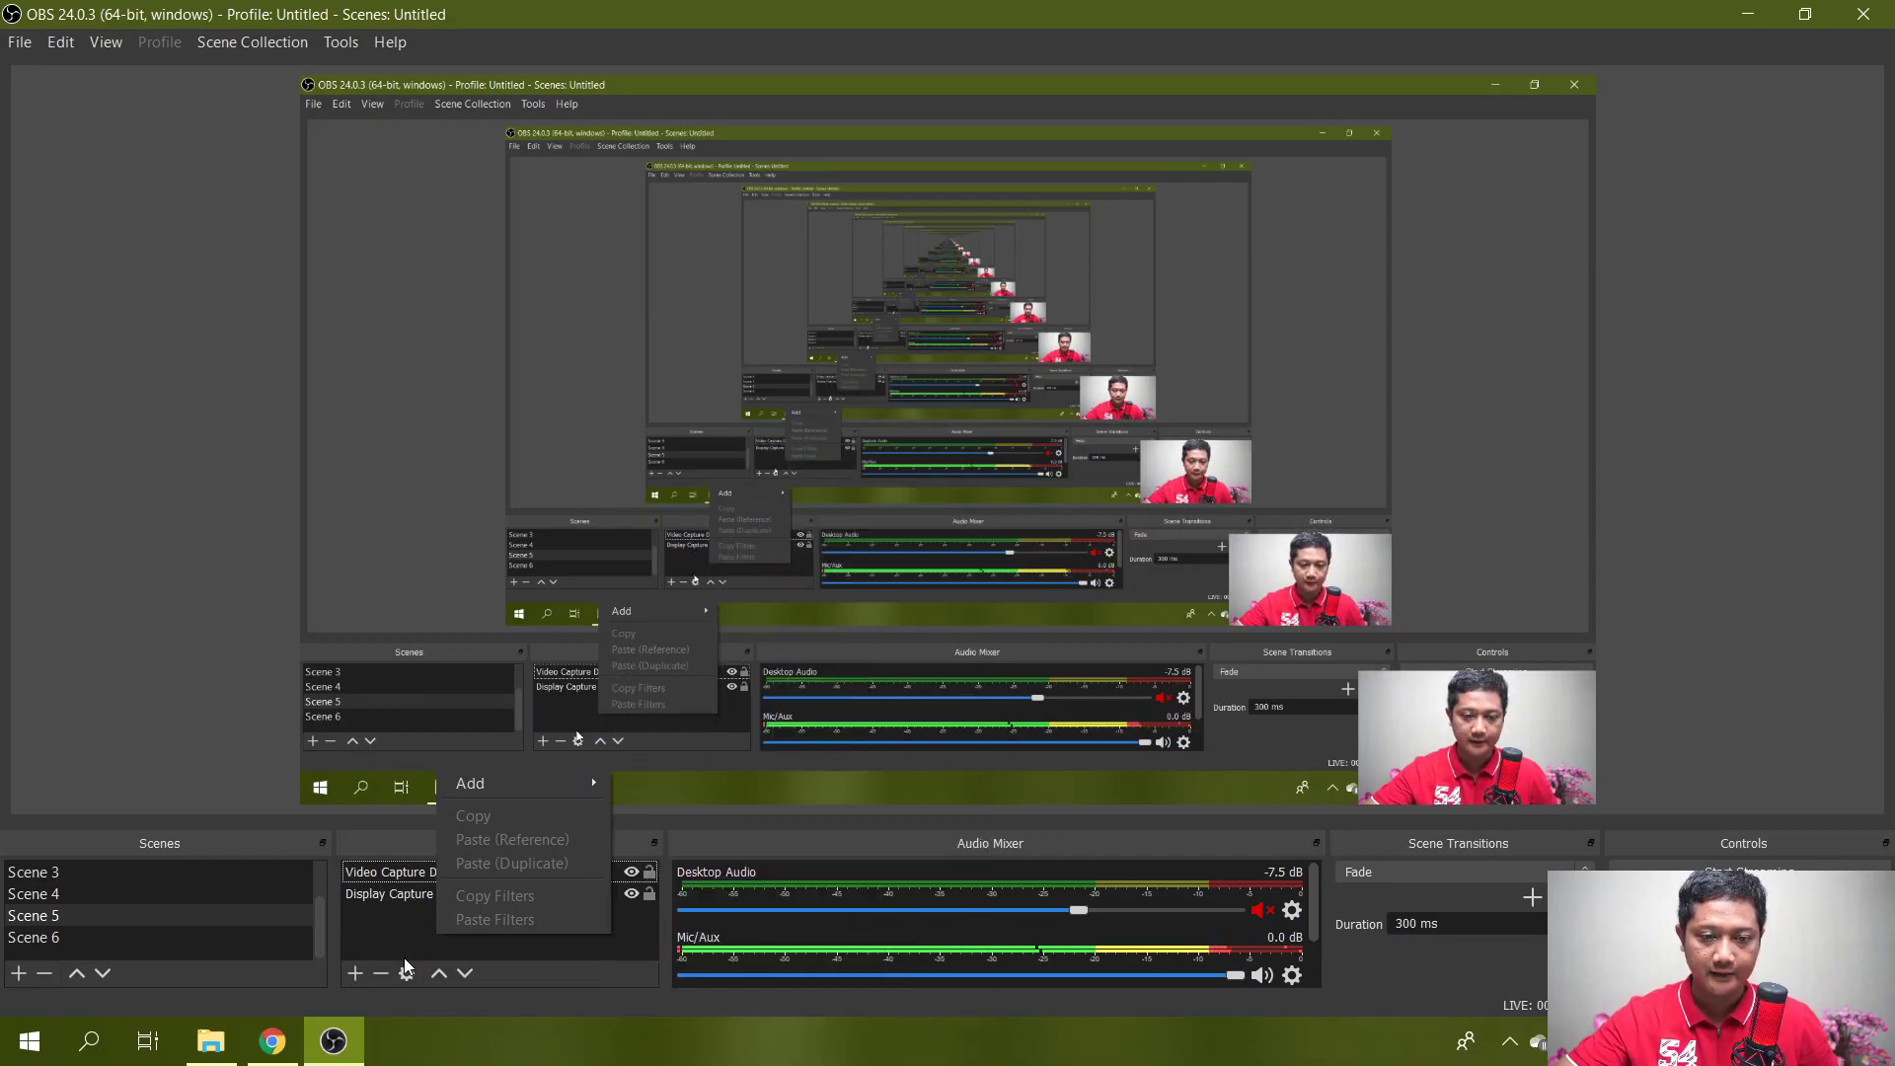
{"action": "left_click", "coordinate": [418, 933]}
{"action": "left_click", "coordinate": [260, 899]}
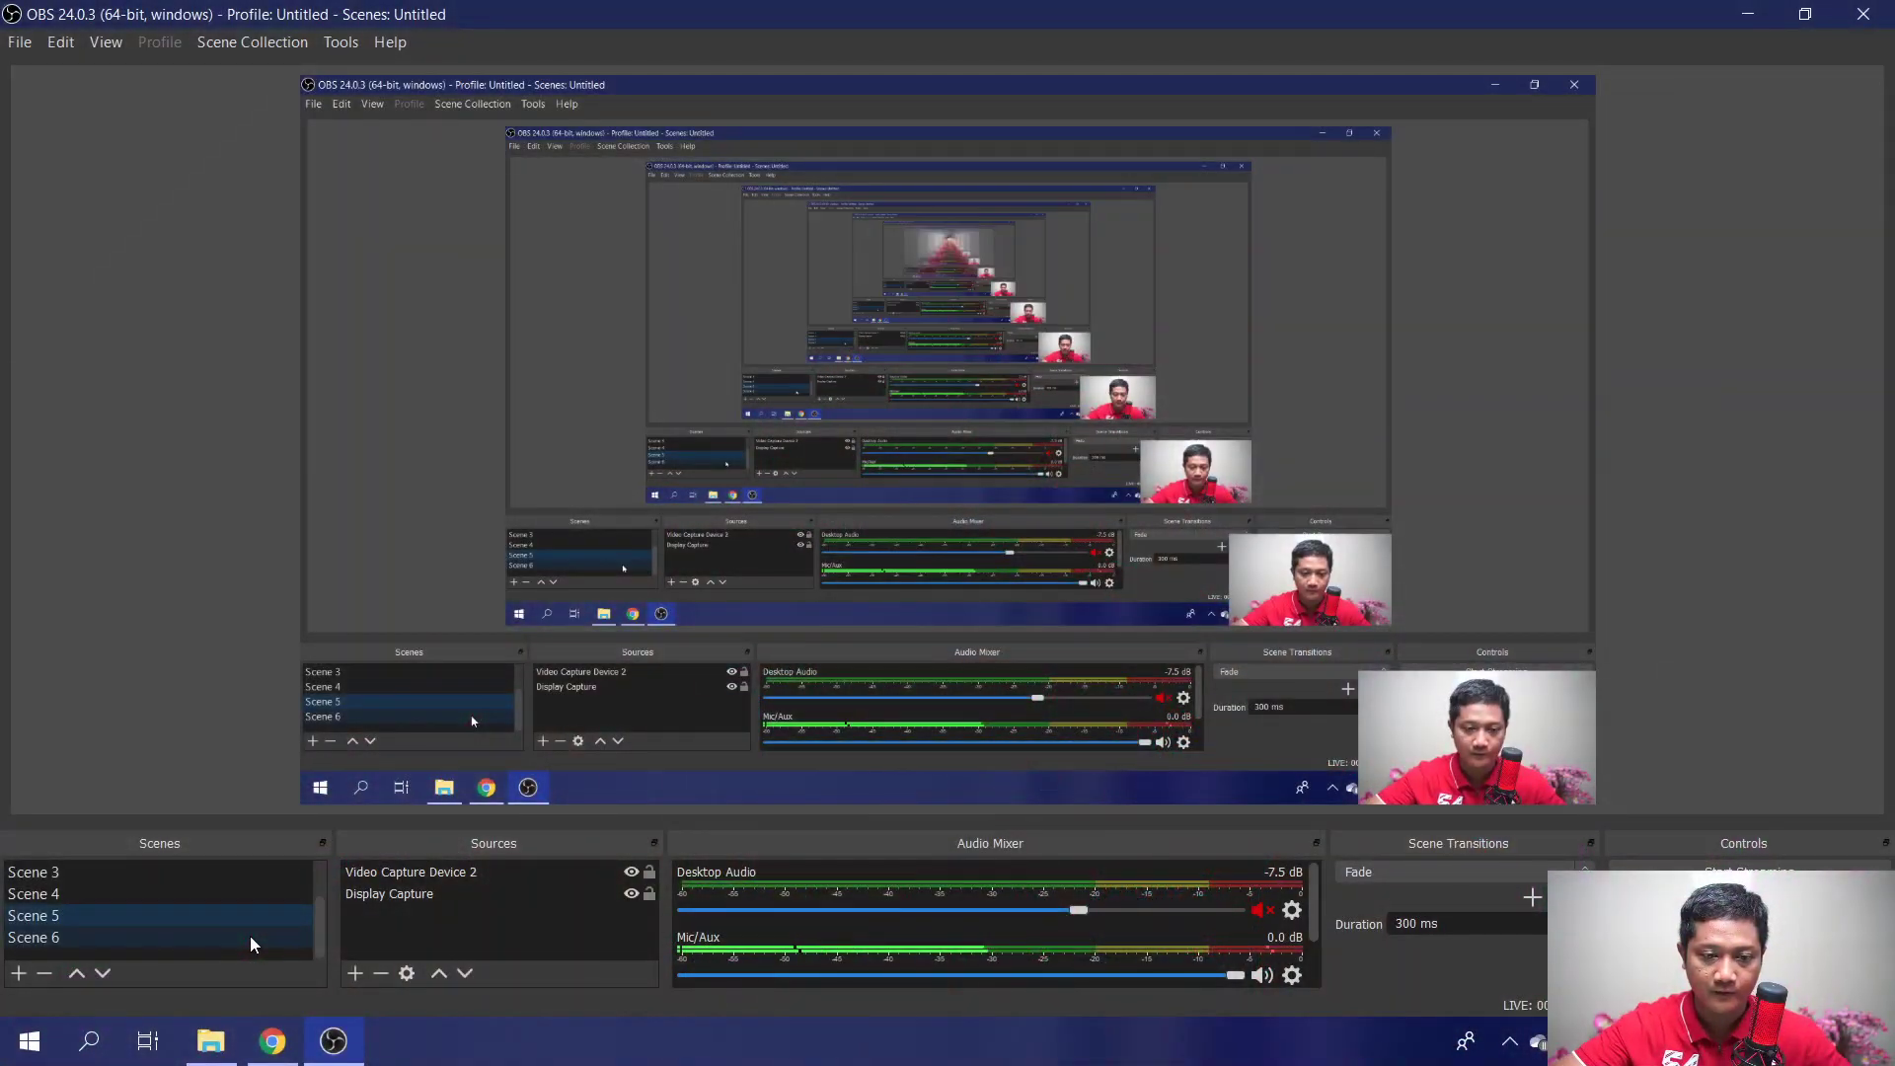
- Check the device choices in the properties of Video Capture Device 2, pick Cam Link 4K and cancel the dialog
{"action": "left_click", "coordinate": [474, 873]}
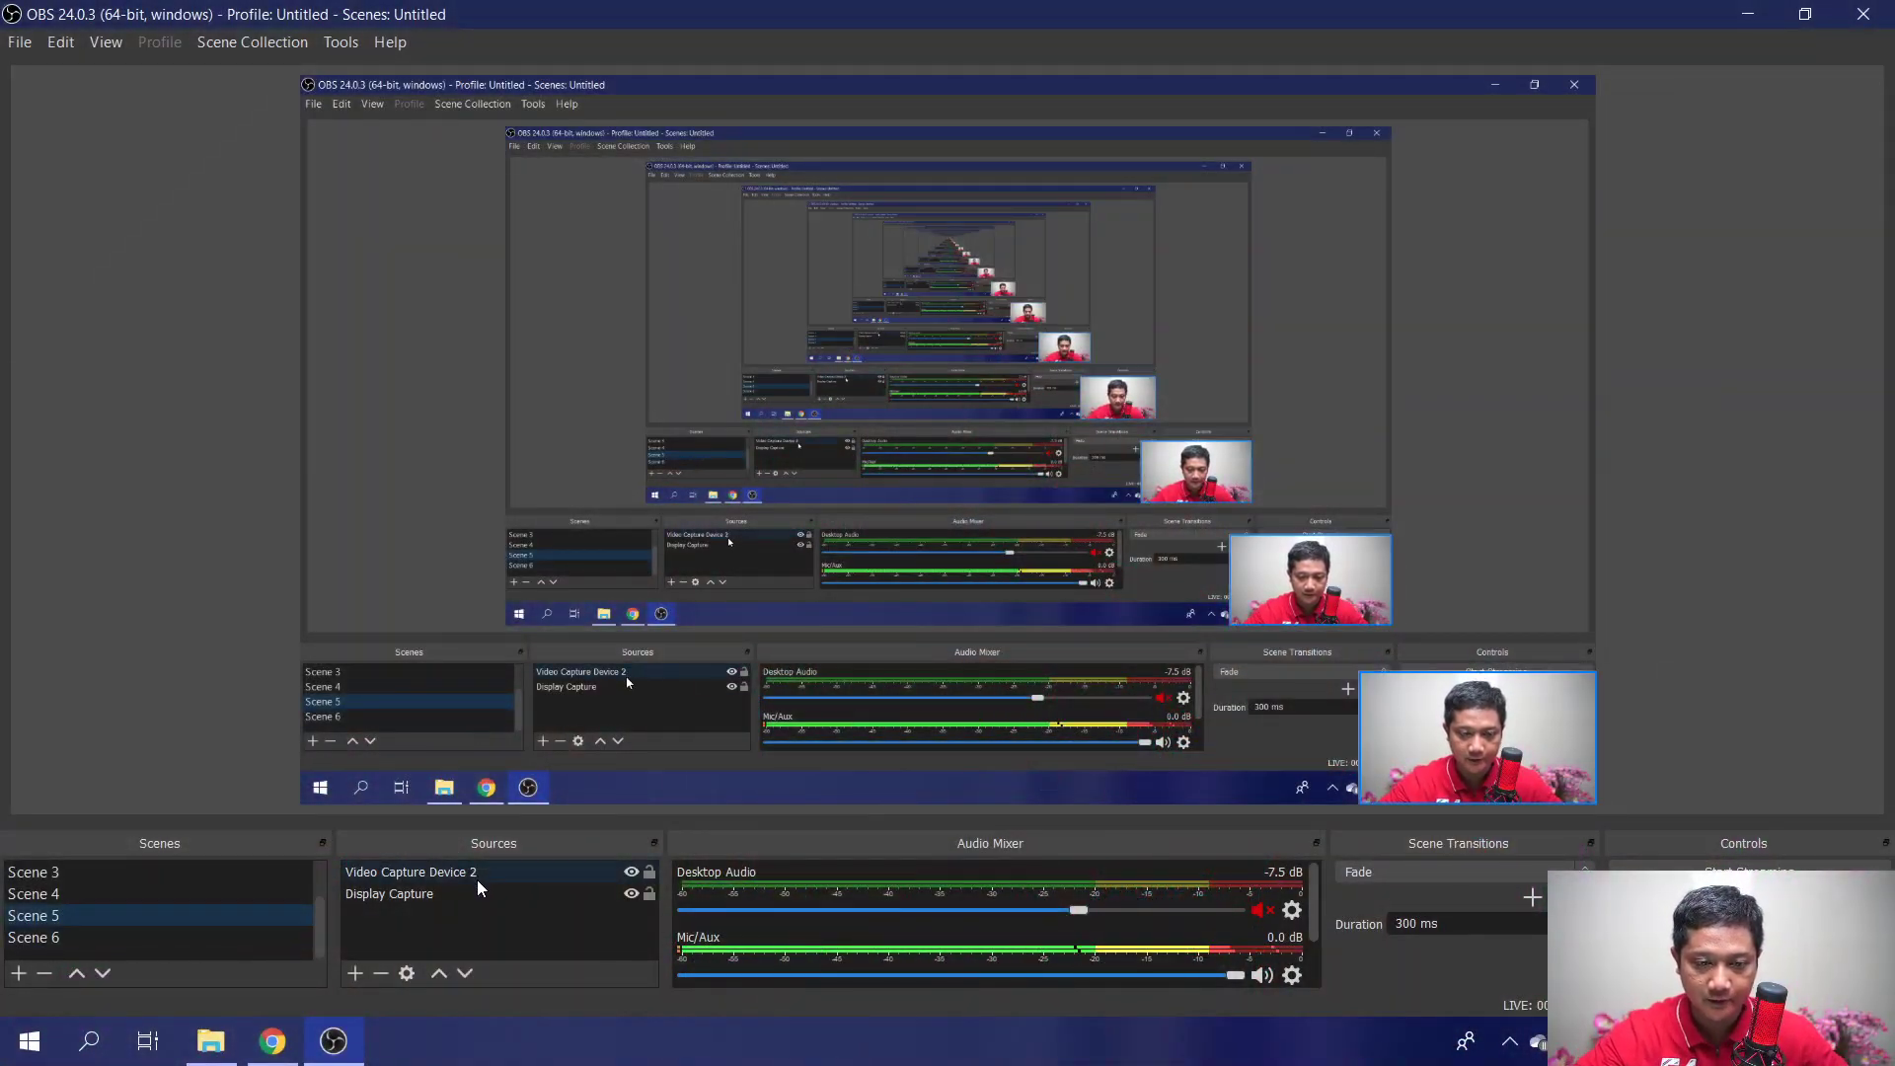
{"action": "left_click", "coordinate": [477, 879]}
{"action": "double_click", "coordinate": [476, 880]}
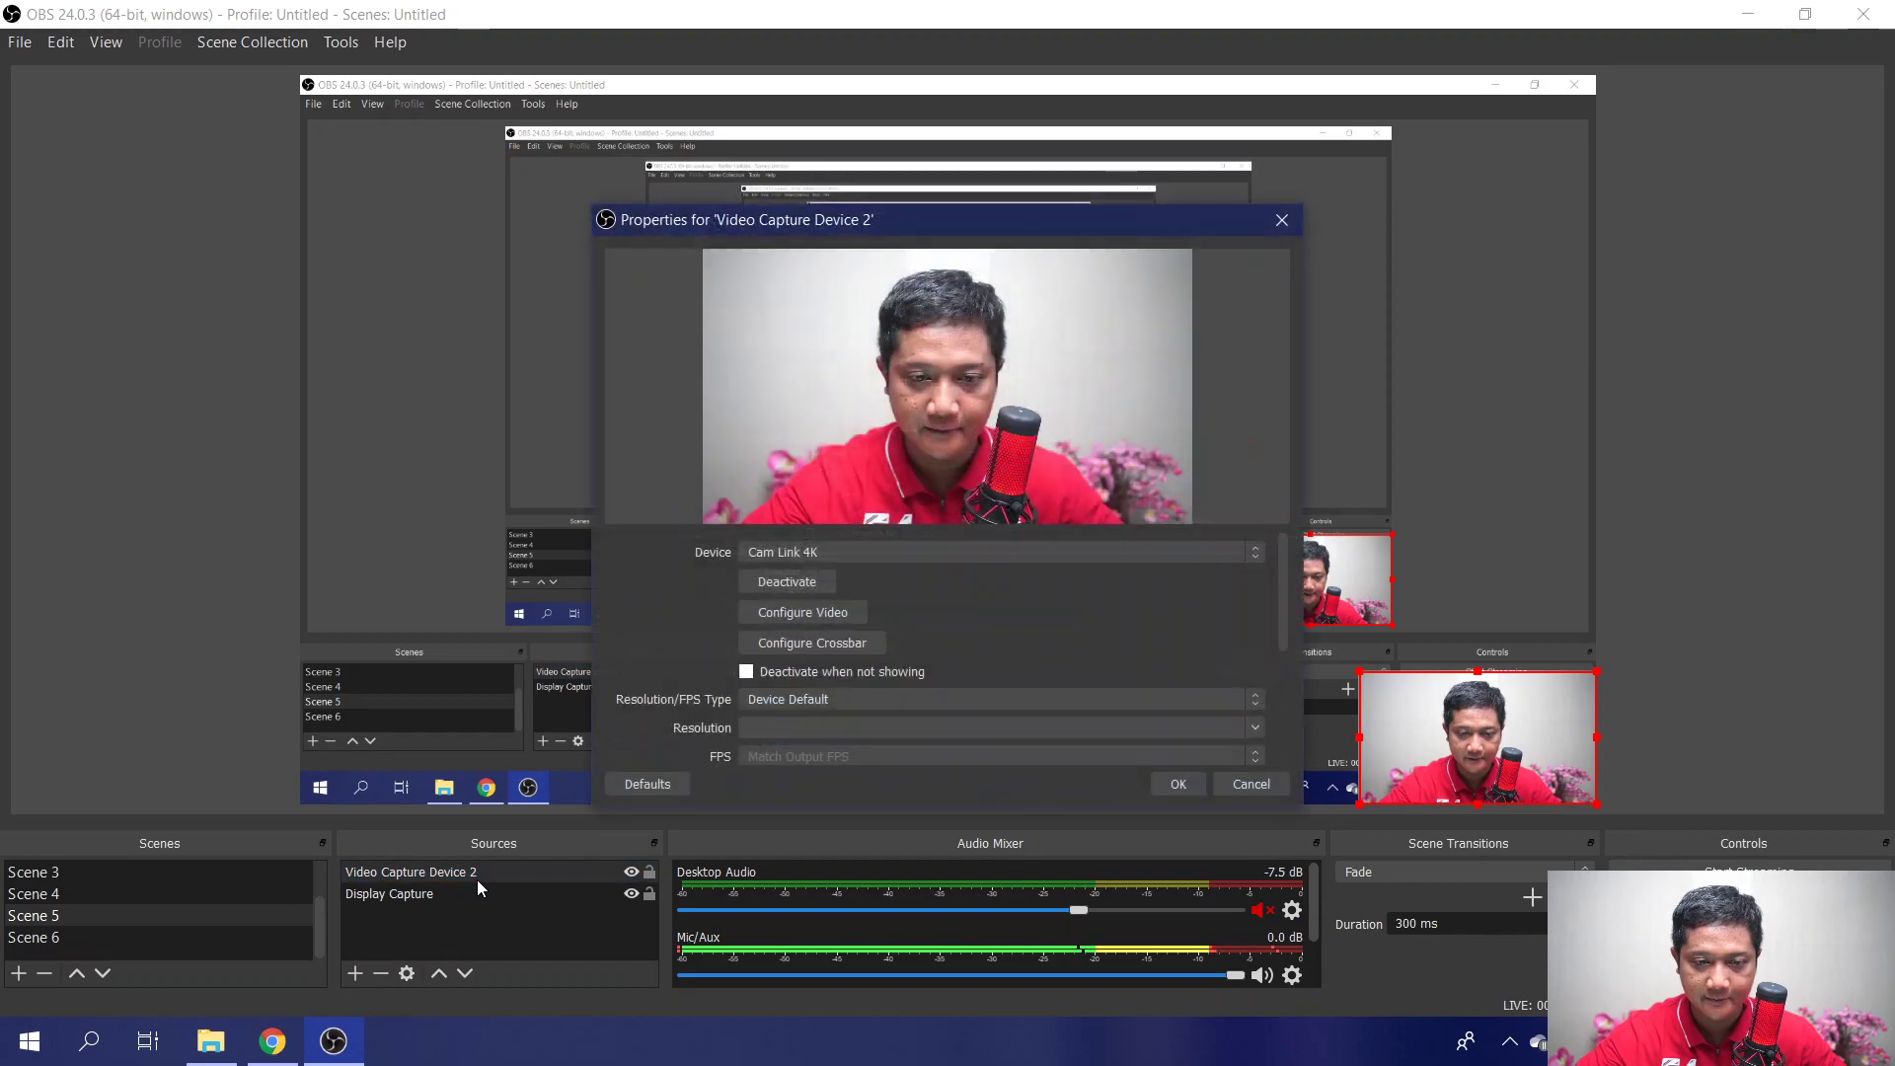
{"action": "left_click", "coordinate": [850, 554]}
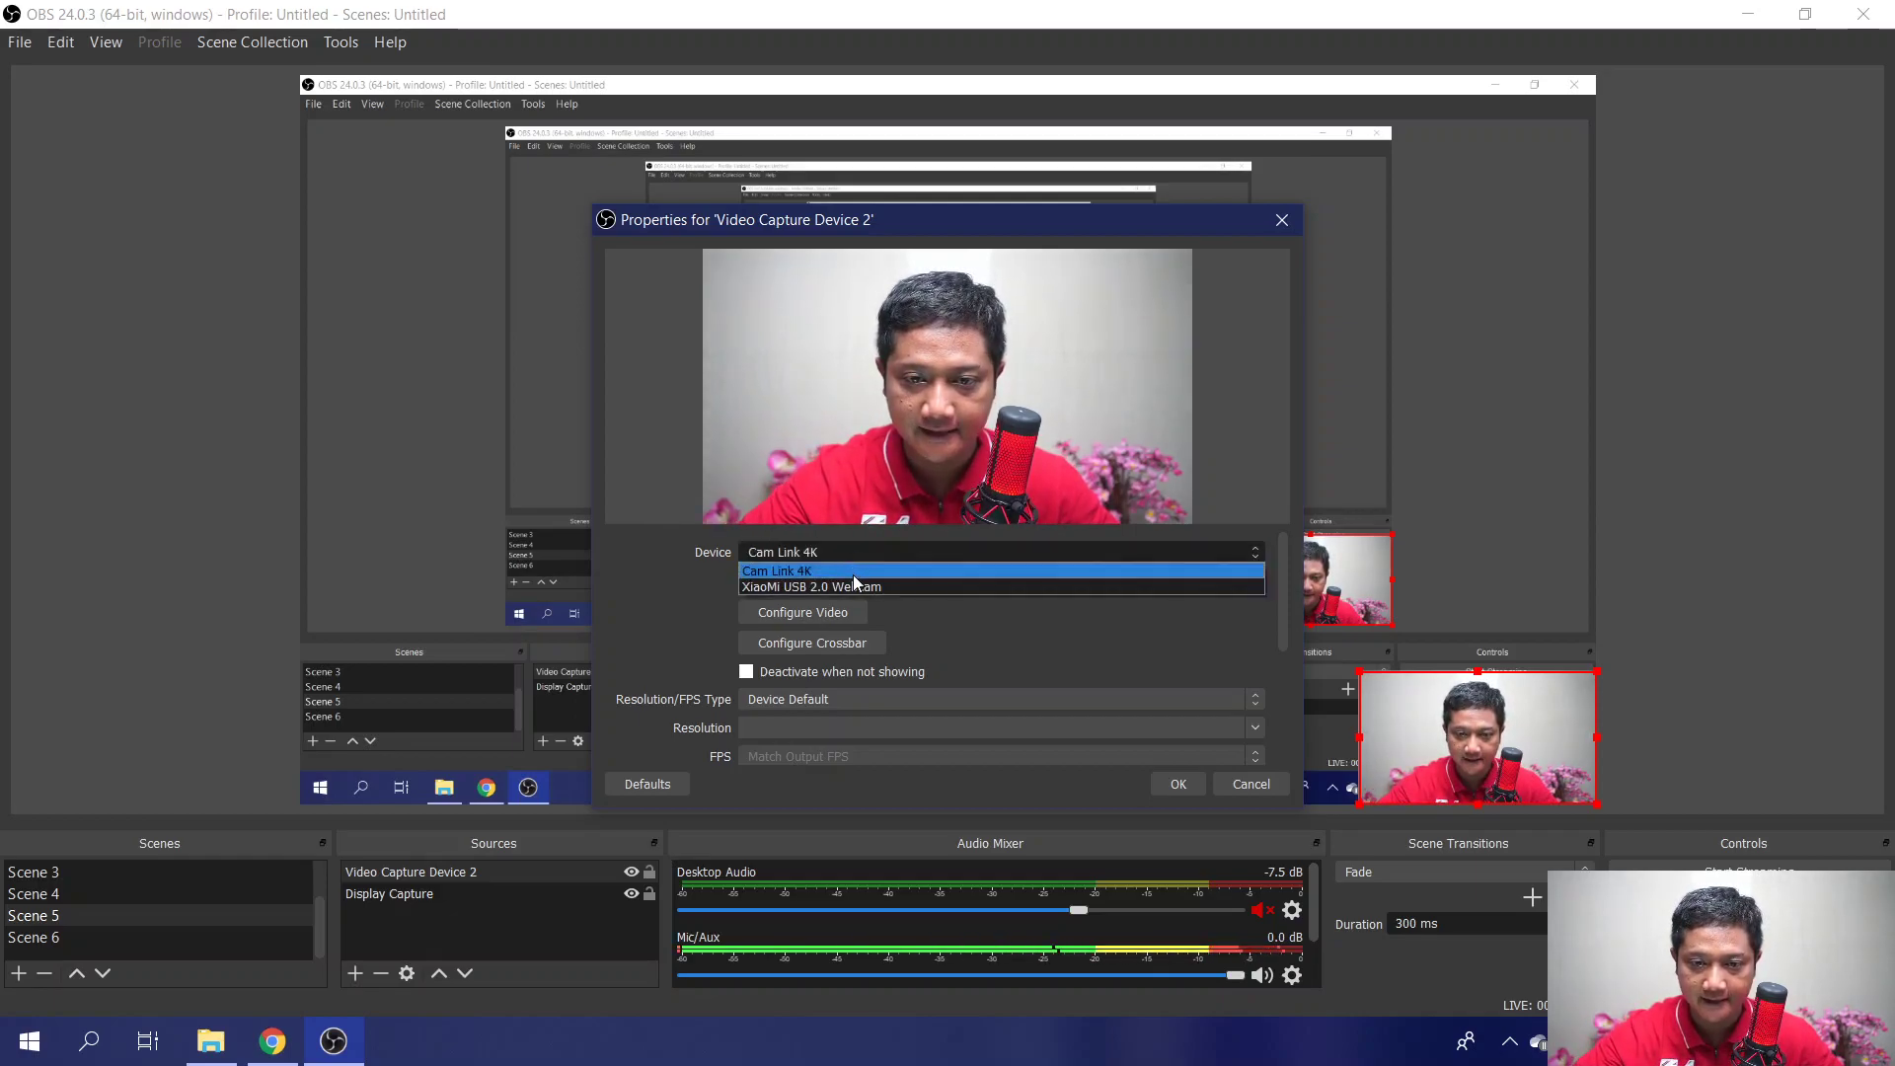
{"action": "left_click", "coordinate": [854, 571]}
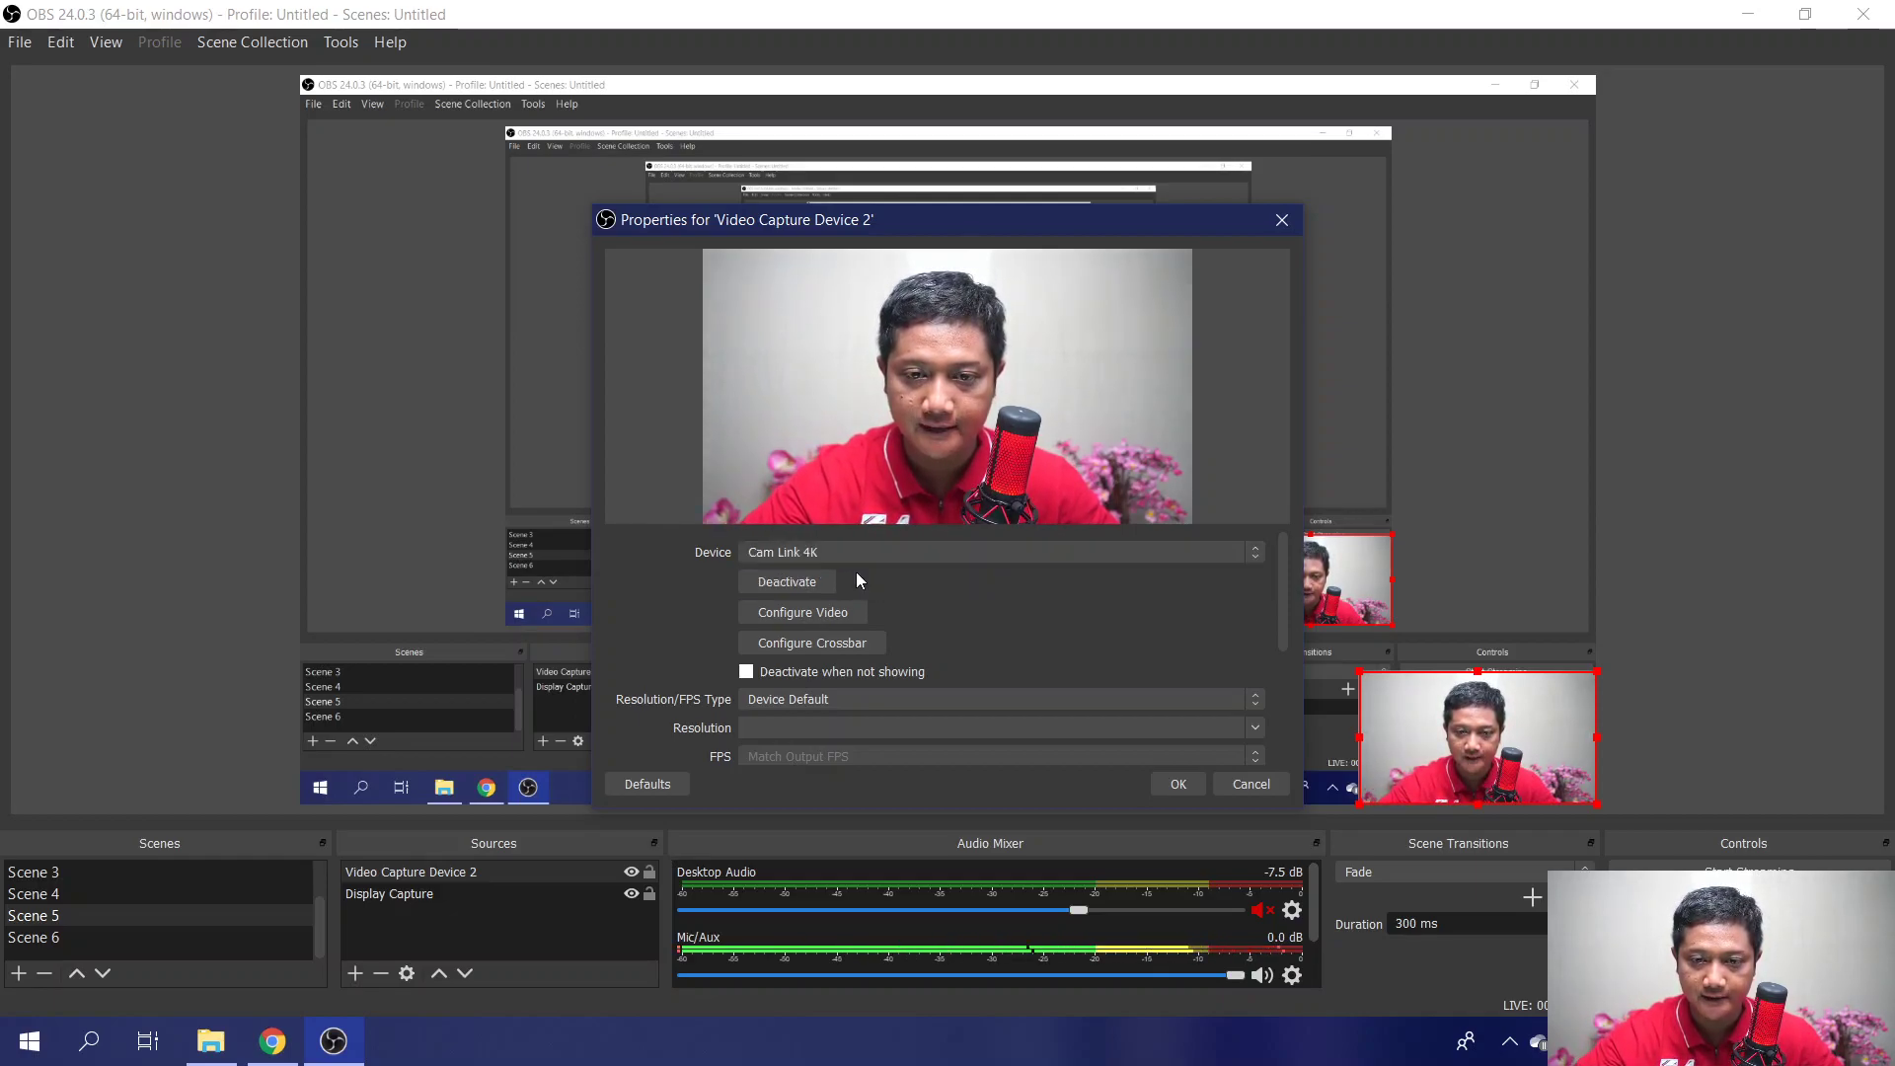
{"action": "left_click", "coordinate": [1234, 779]}
- Shrink the webcam overlay in Scene 5 slightly, keeping it in the lower-right corner of the canvas, and deselect it
{"action": "mouse_move", "coordinate": [1360, 678]}
{"action": "left_mouse_down"}
{"action": "mouse_move", "coordinate": [1294, 600]}
{"action": "mouse_move", "coordinate": [1393, 683]}
{"action": "left_mouse_up"}
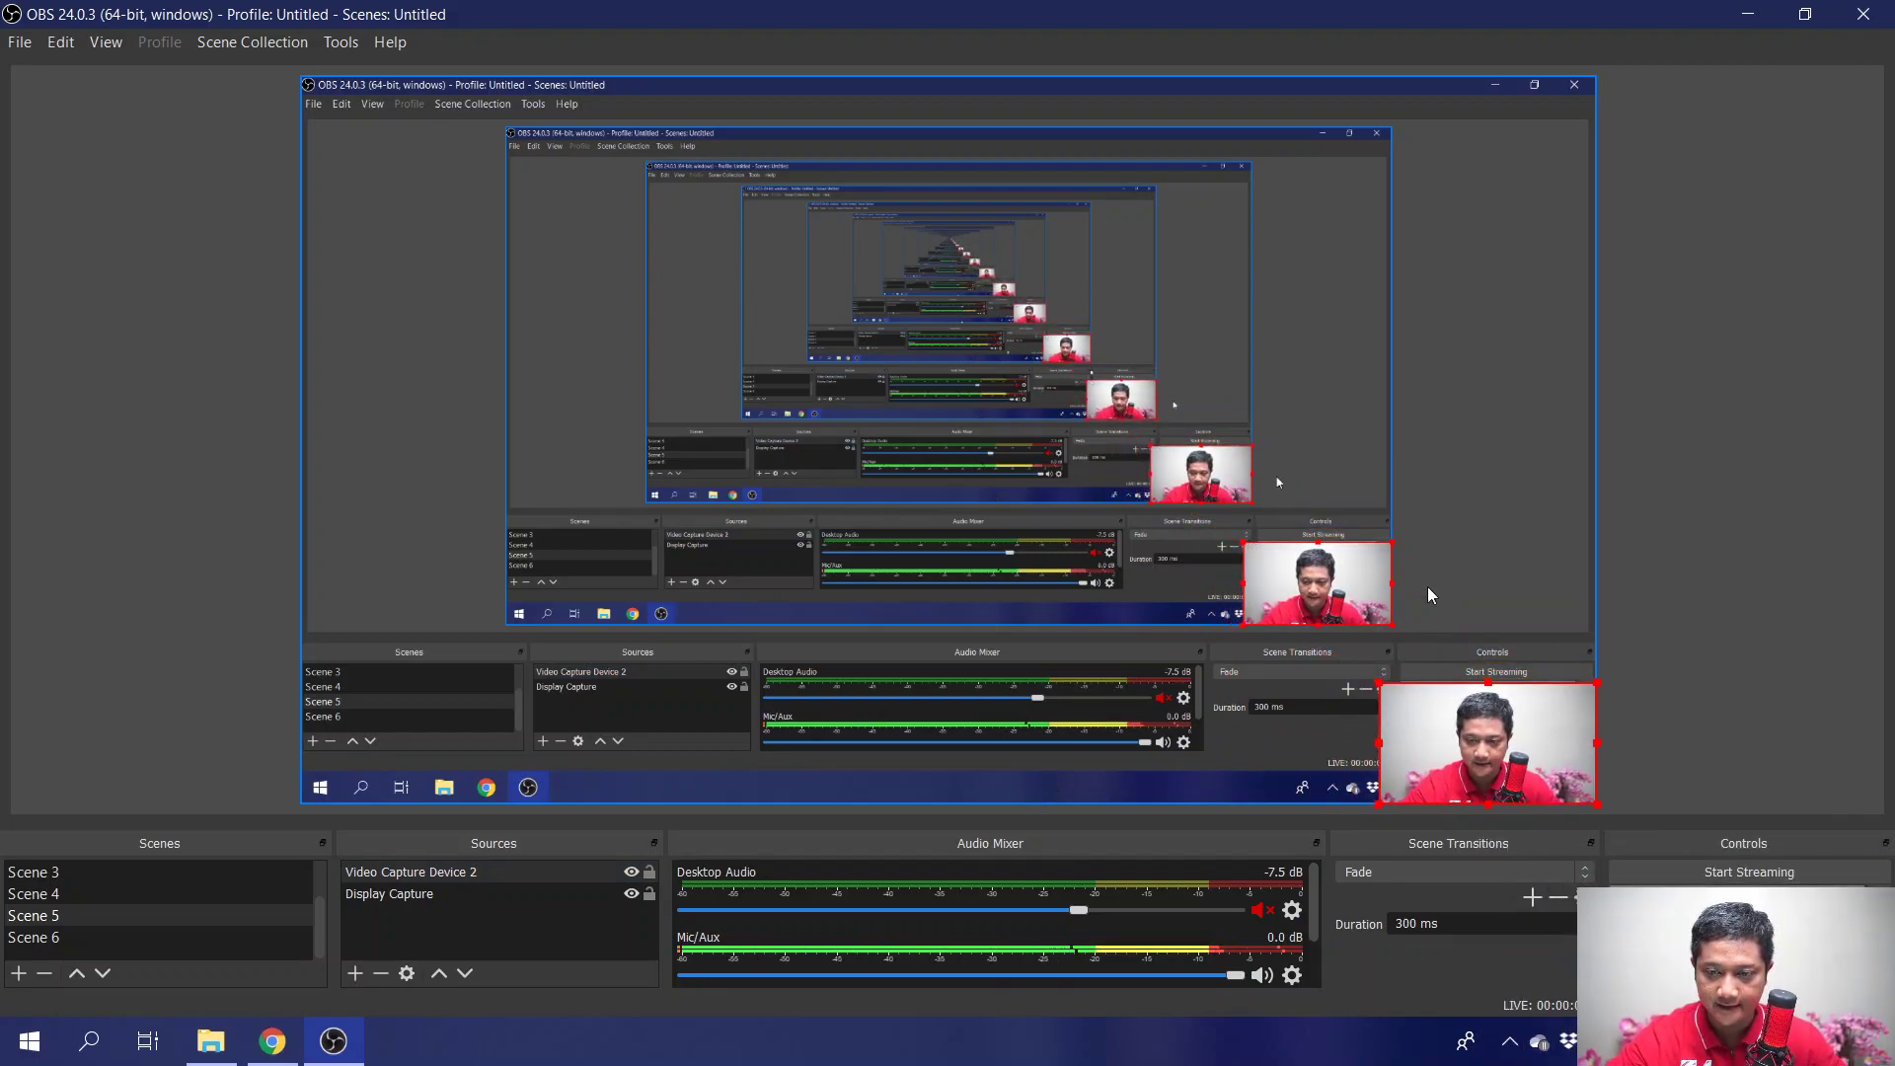
{"action": "left_click", "coordinate": [1738, 550]}
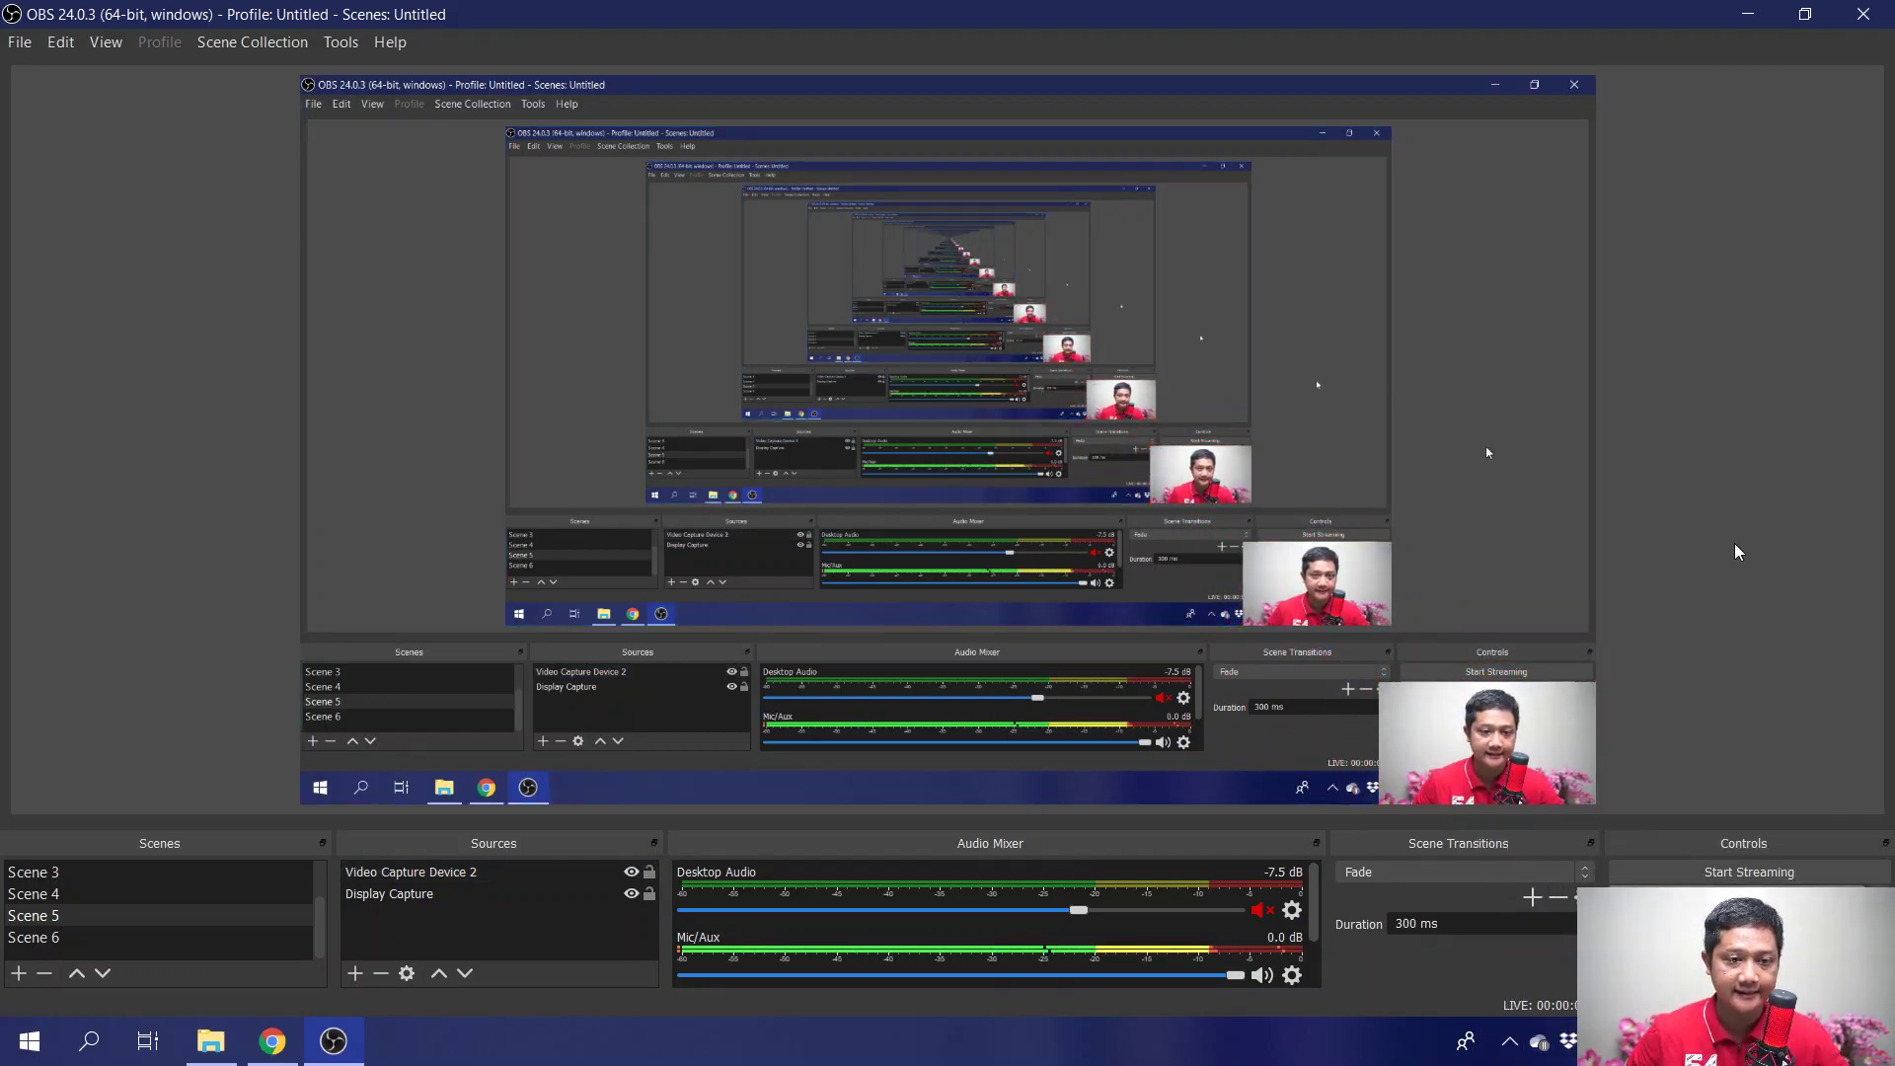
- Look through the full list of scenes and highlight the Display Capture source of Scene 5 in the preview
{"action": "left_click", "coordinate": [214, 896]}
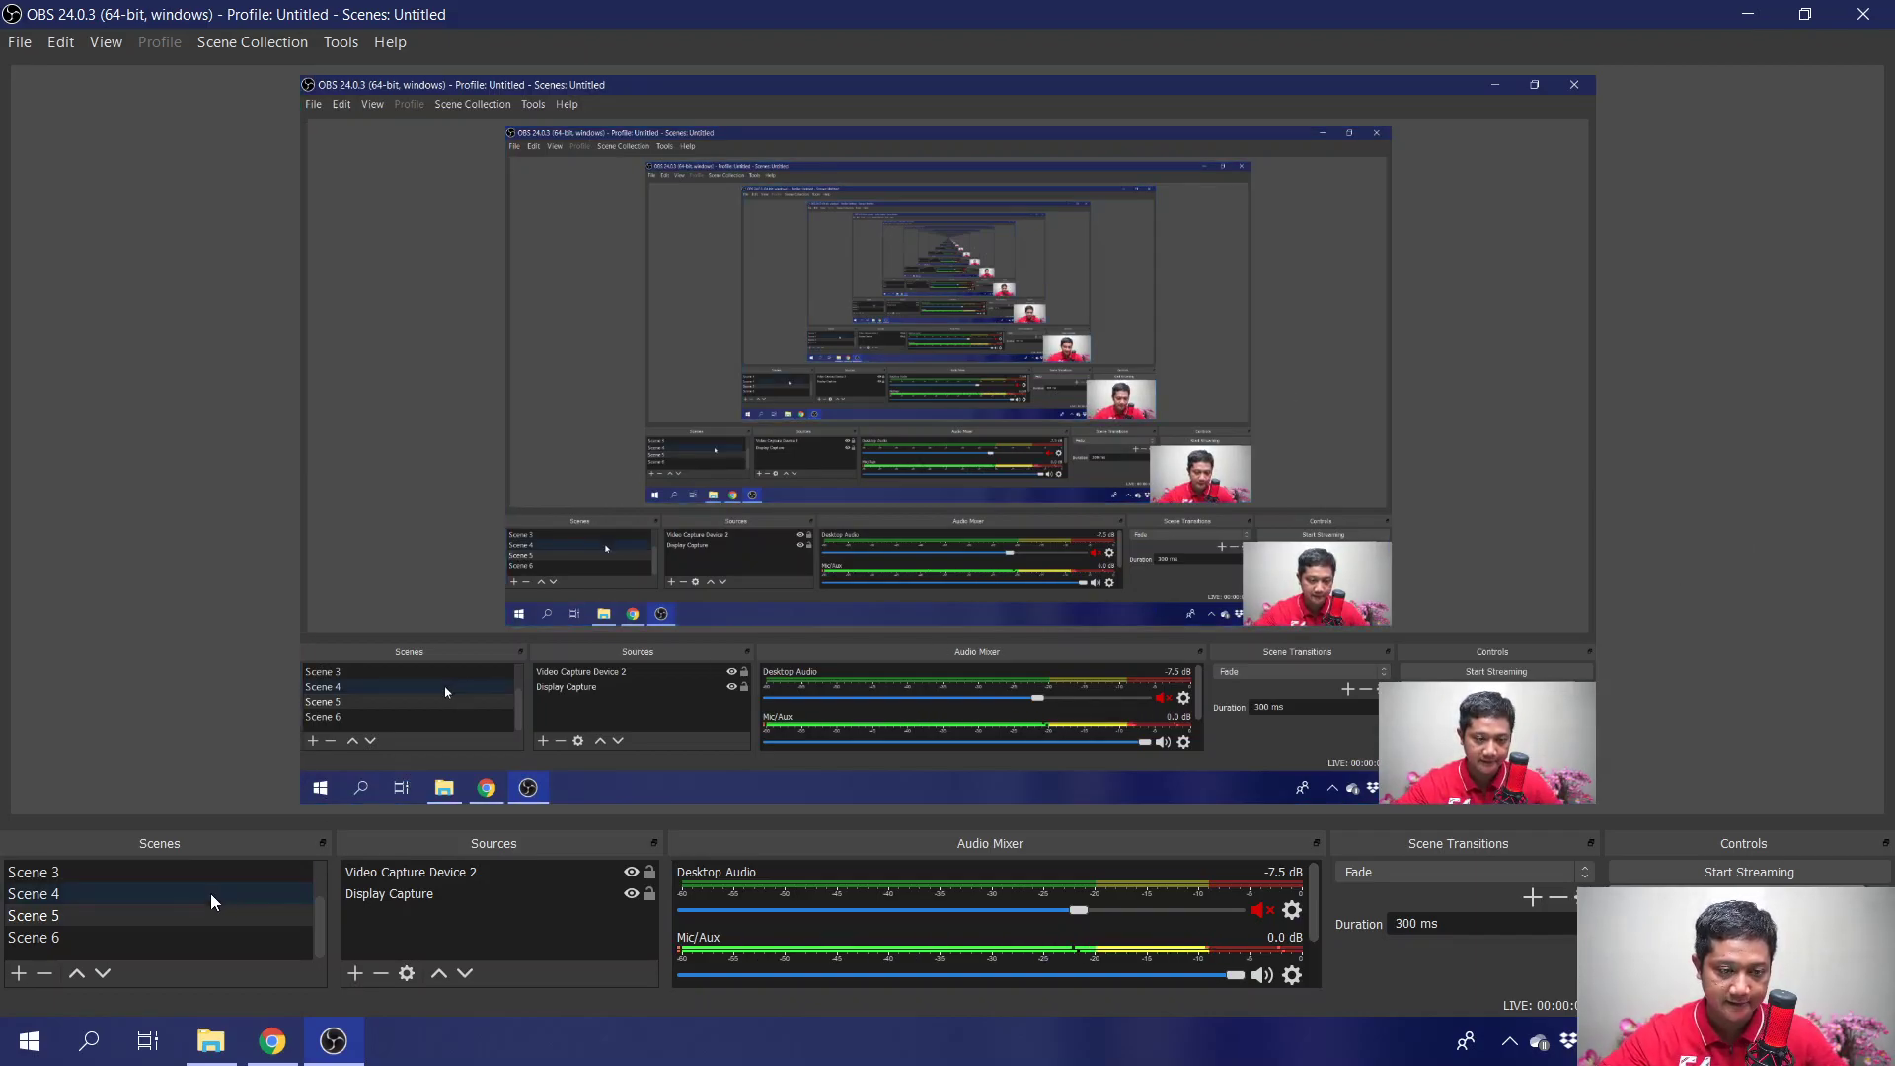
{"action": "left_click", "coordinate": [284, 915]}
{"action": "scroll", "coordinate": [324, 894], "scroll_direction": "up", "scroll_amount": 1}
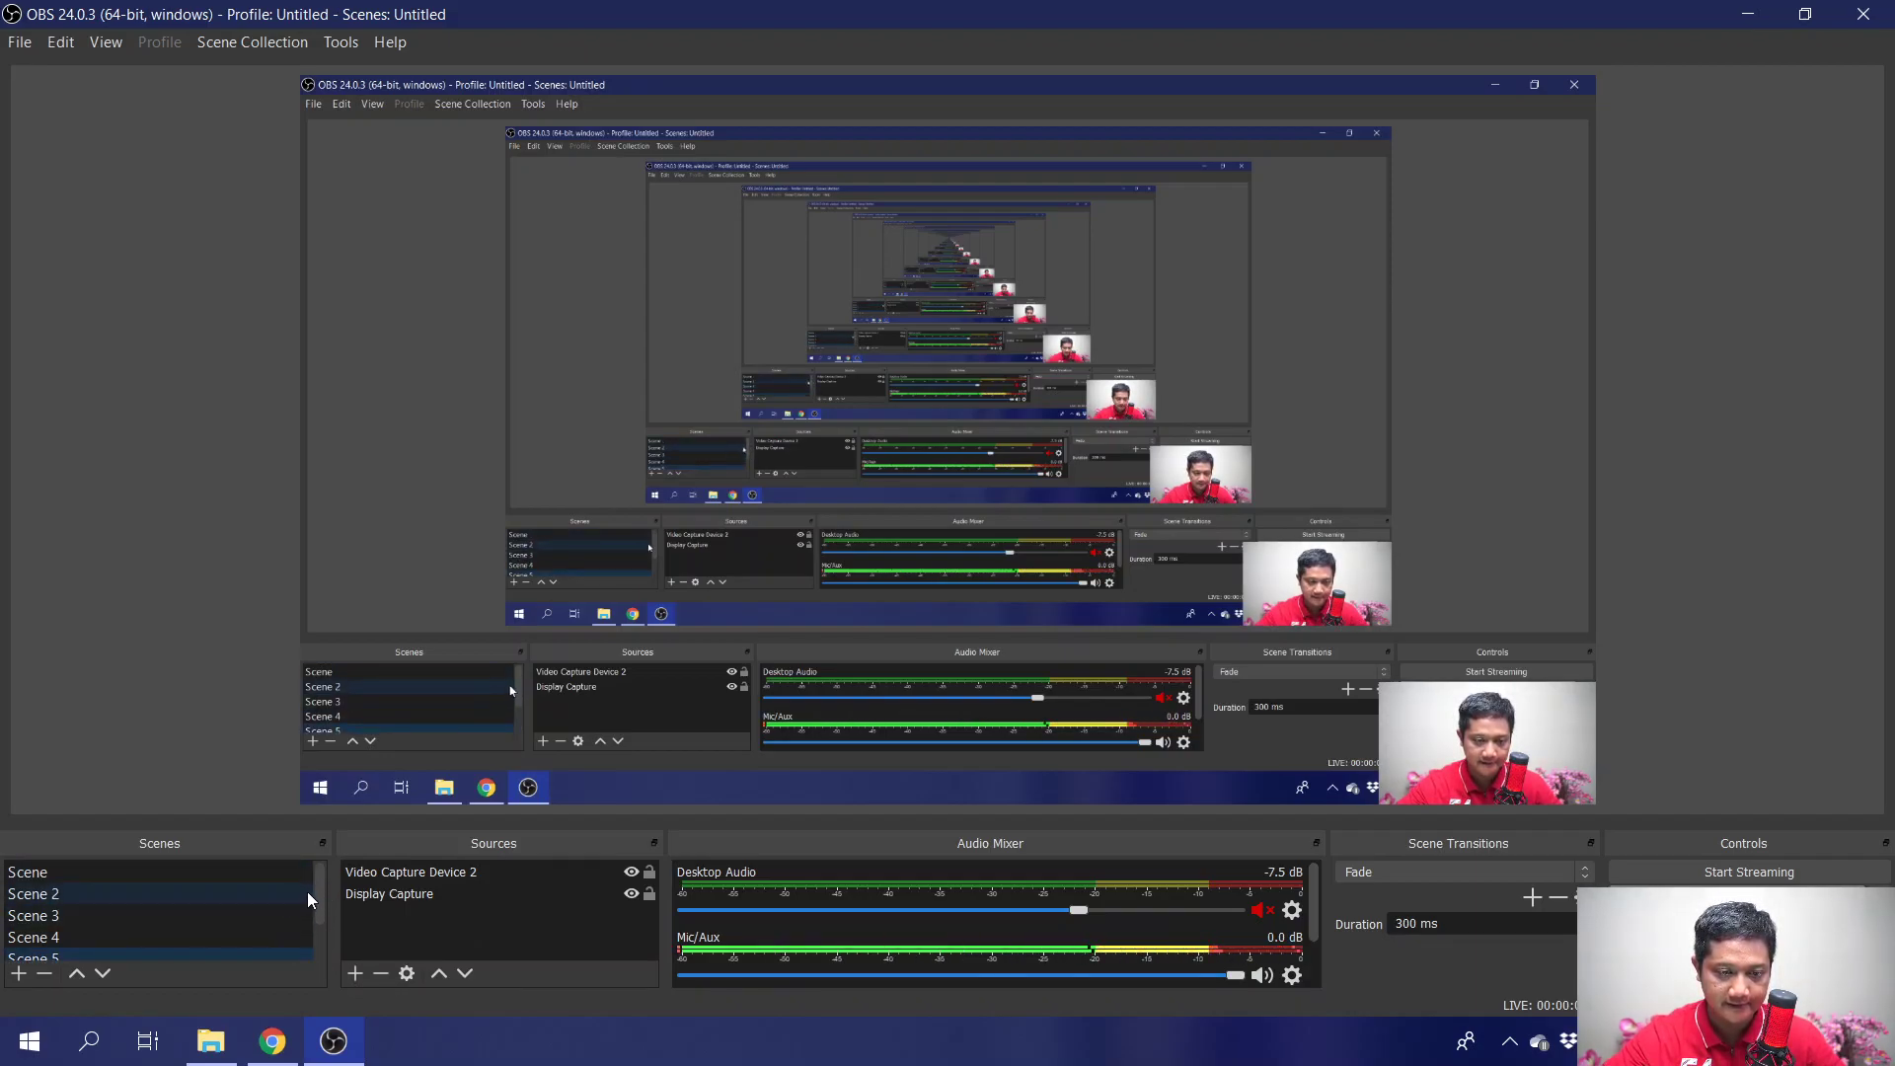
{"action": "left_click_drag", "start_coordinate": [317, 903], "coordinate": [316, 949]}
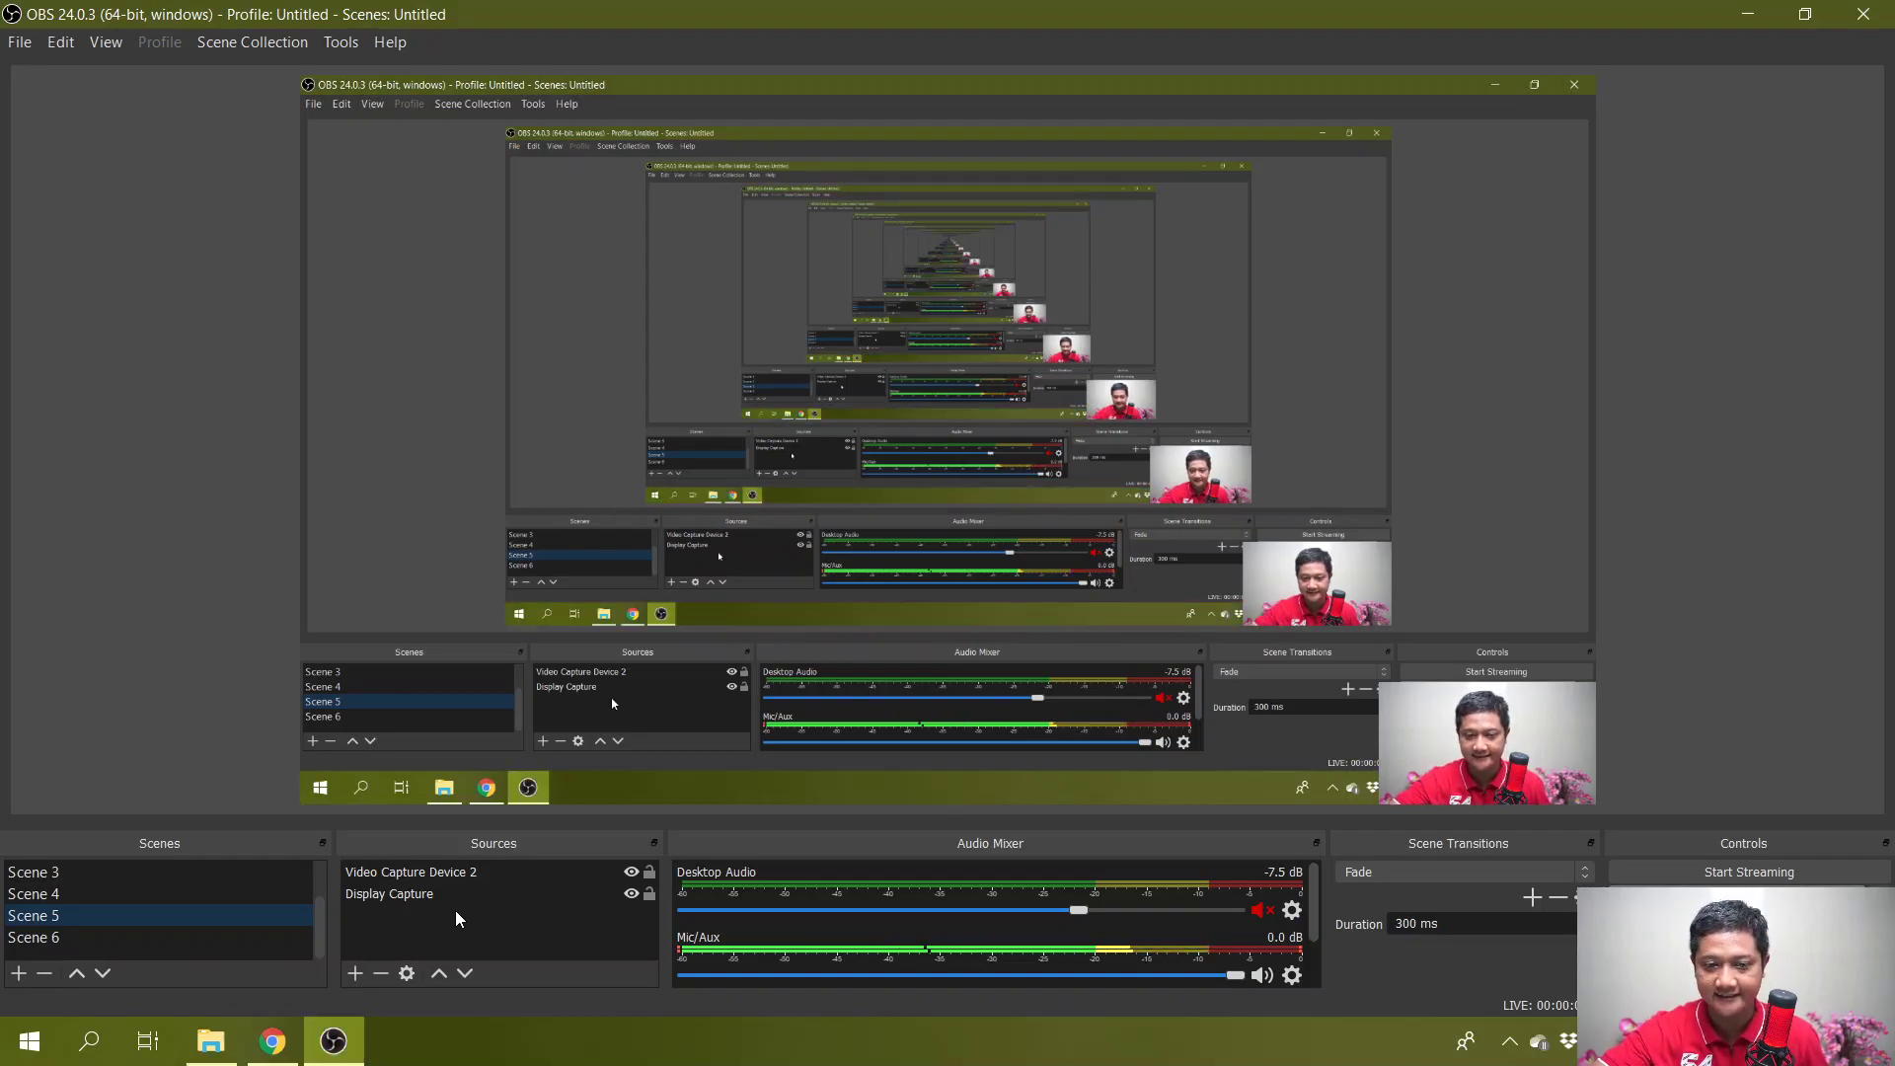
{"action": "left_click", "coordinate": [522, 903]}
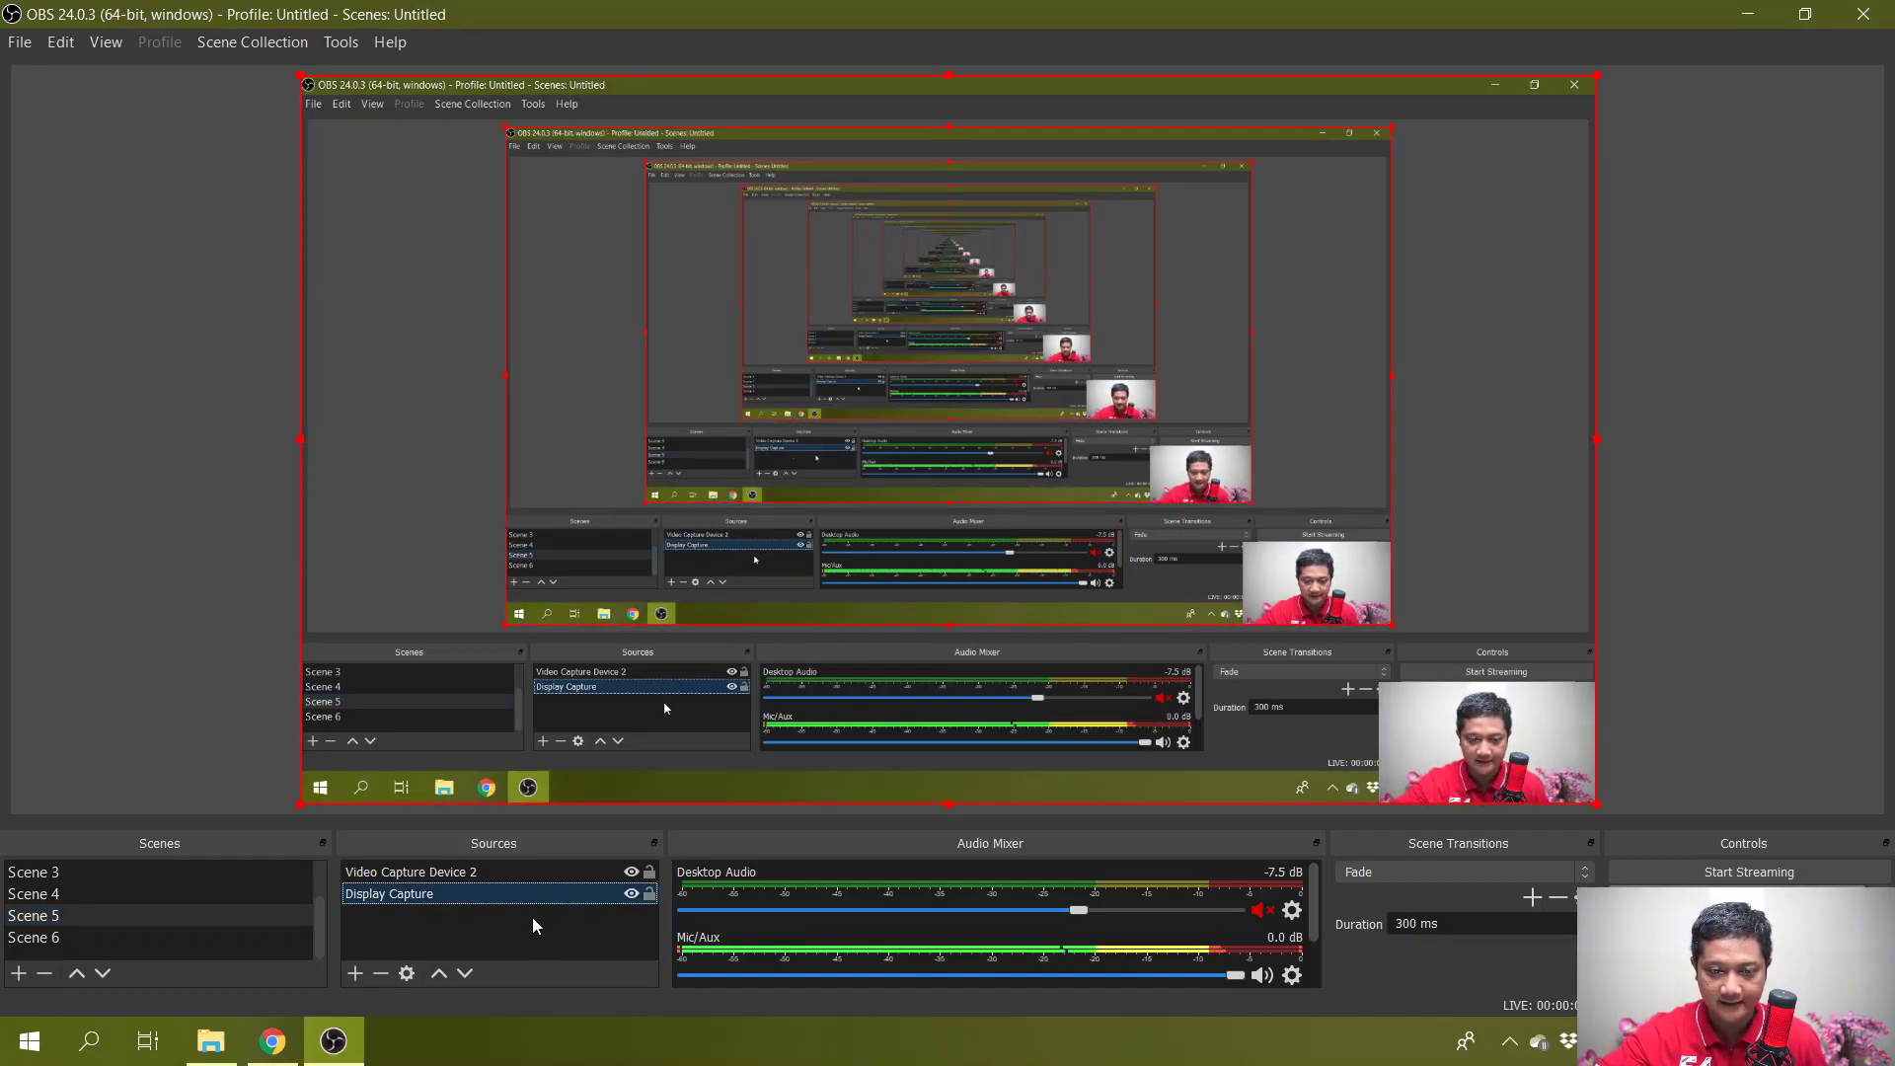
{"action": "left_click", "coordinate": [533, 925]}
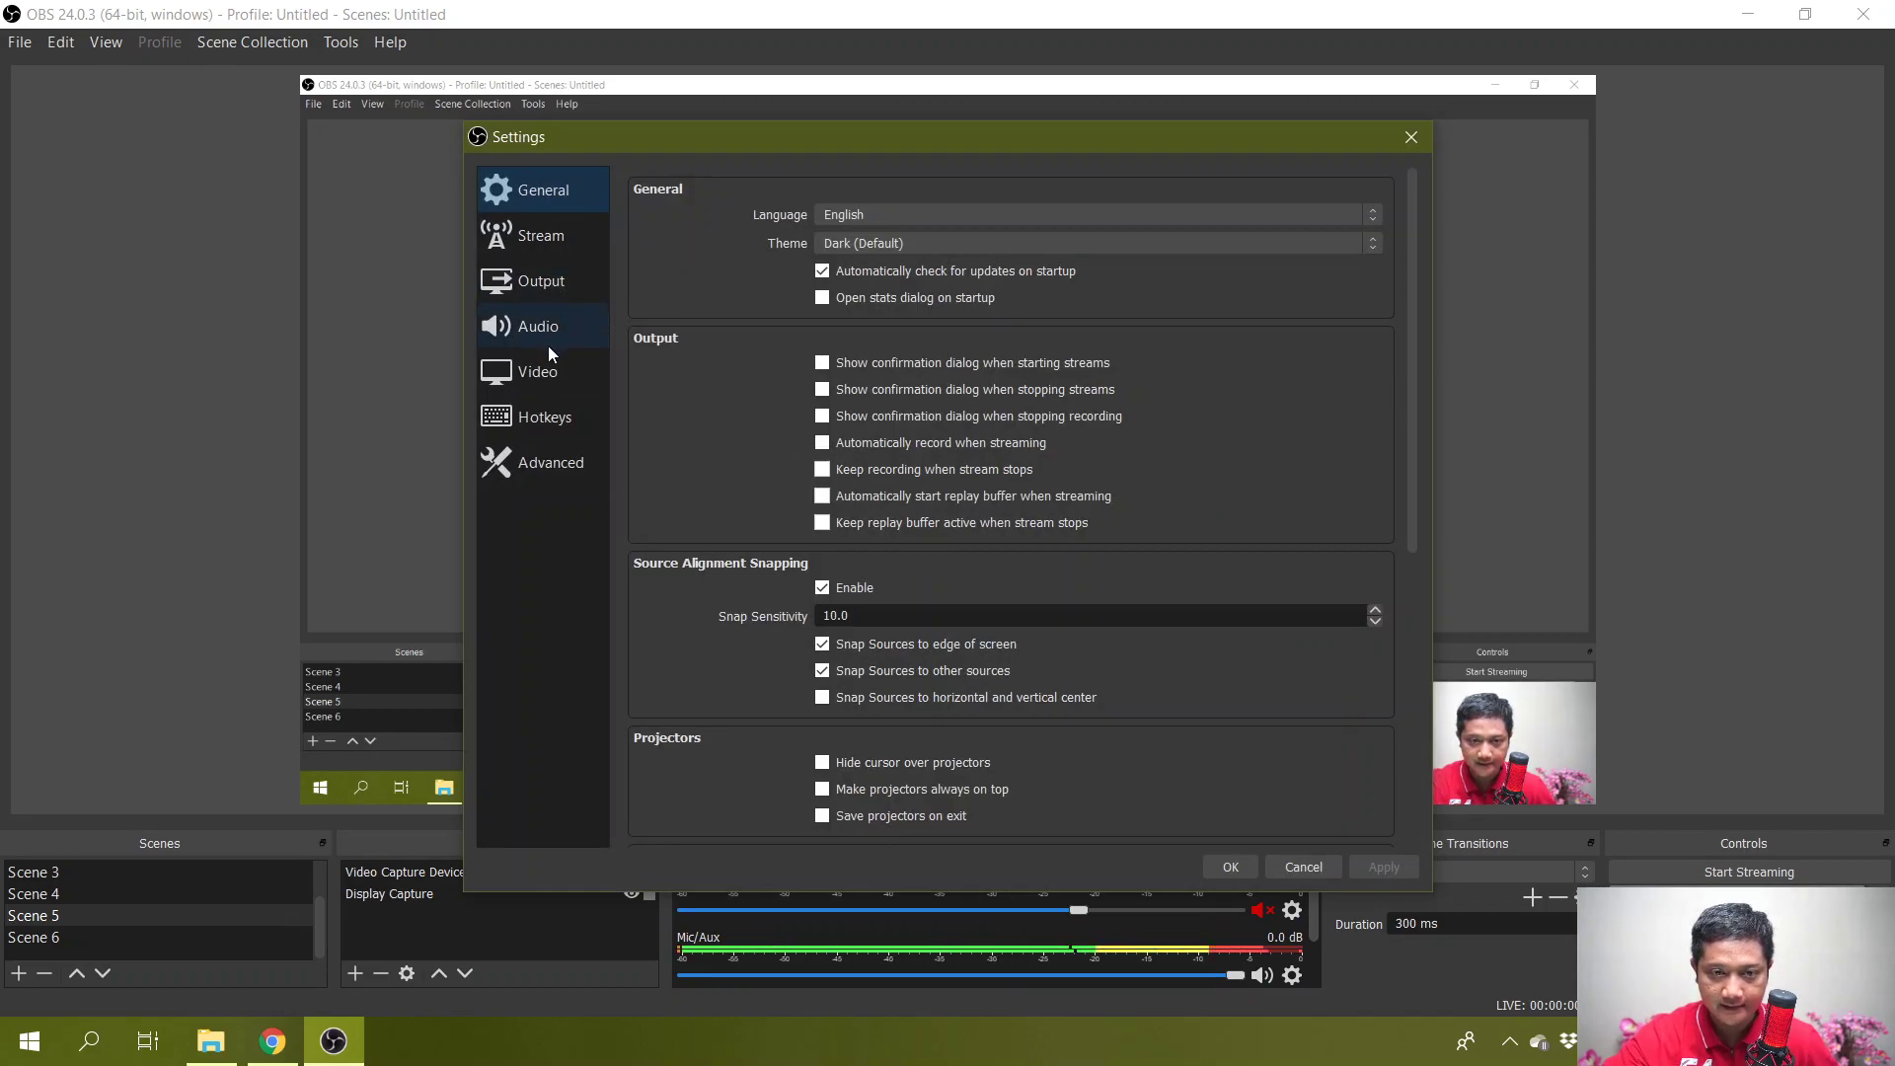
- Review the hotkeys for starting and stopping recording and for switching between scenes, and close the settings without changes
{"action": "left_click", "coordinate": [543, 415]}
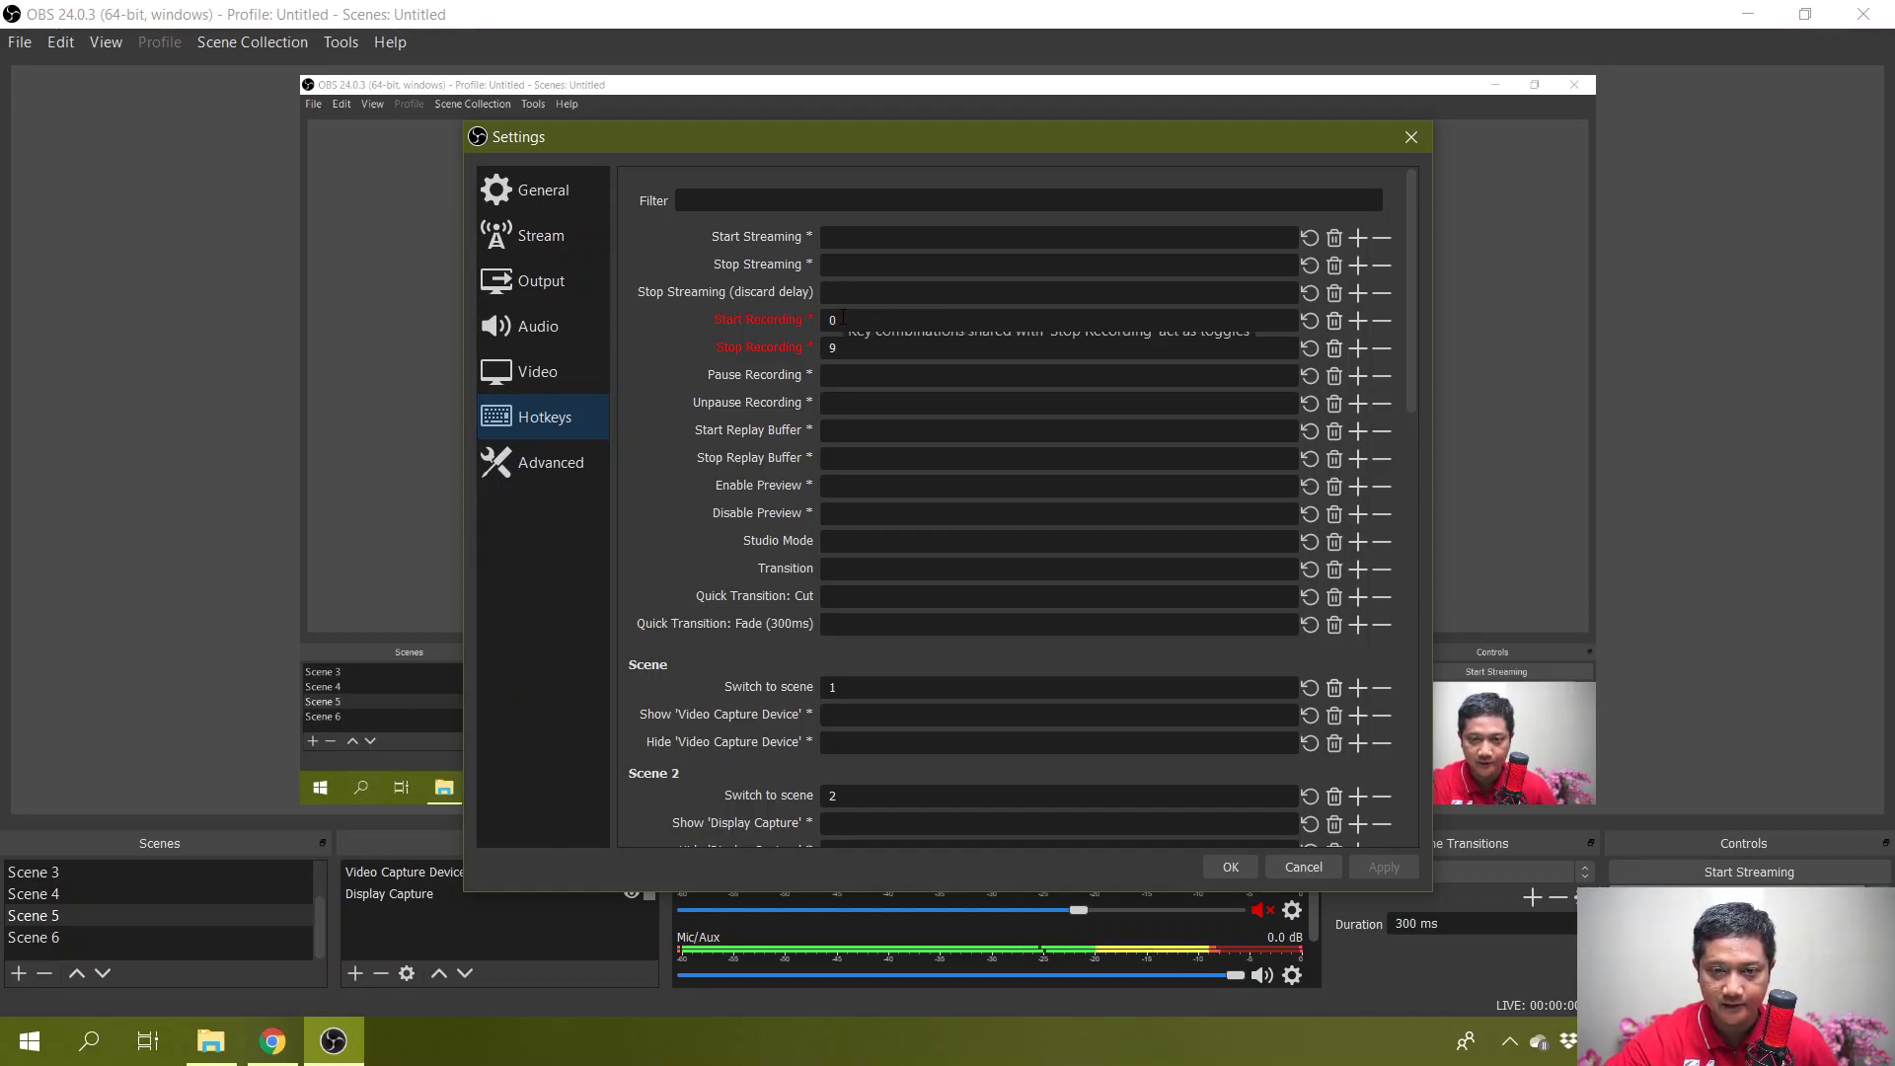
{"action": "mouse_move", "coordinate": [847, 348]}
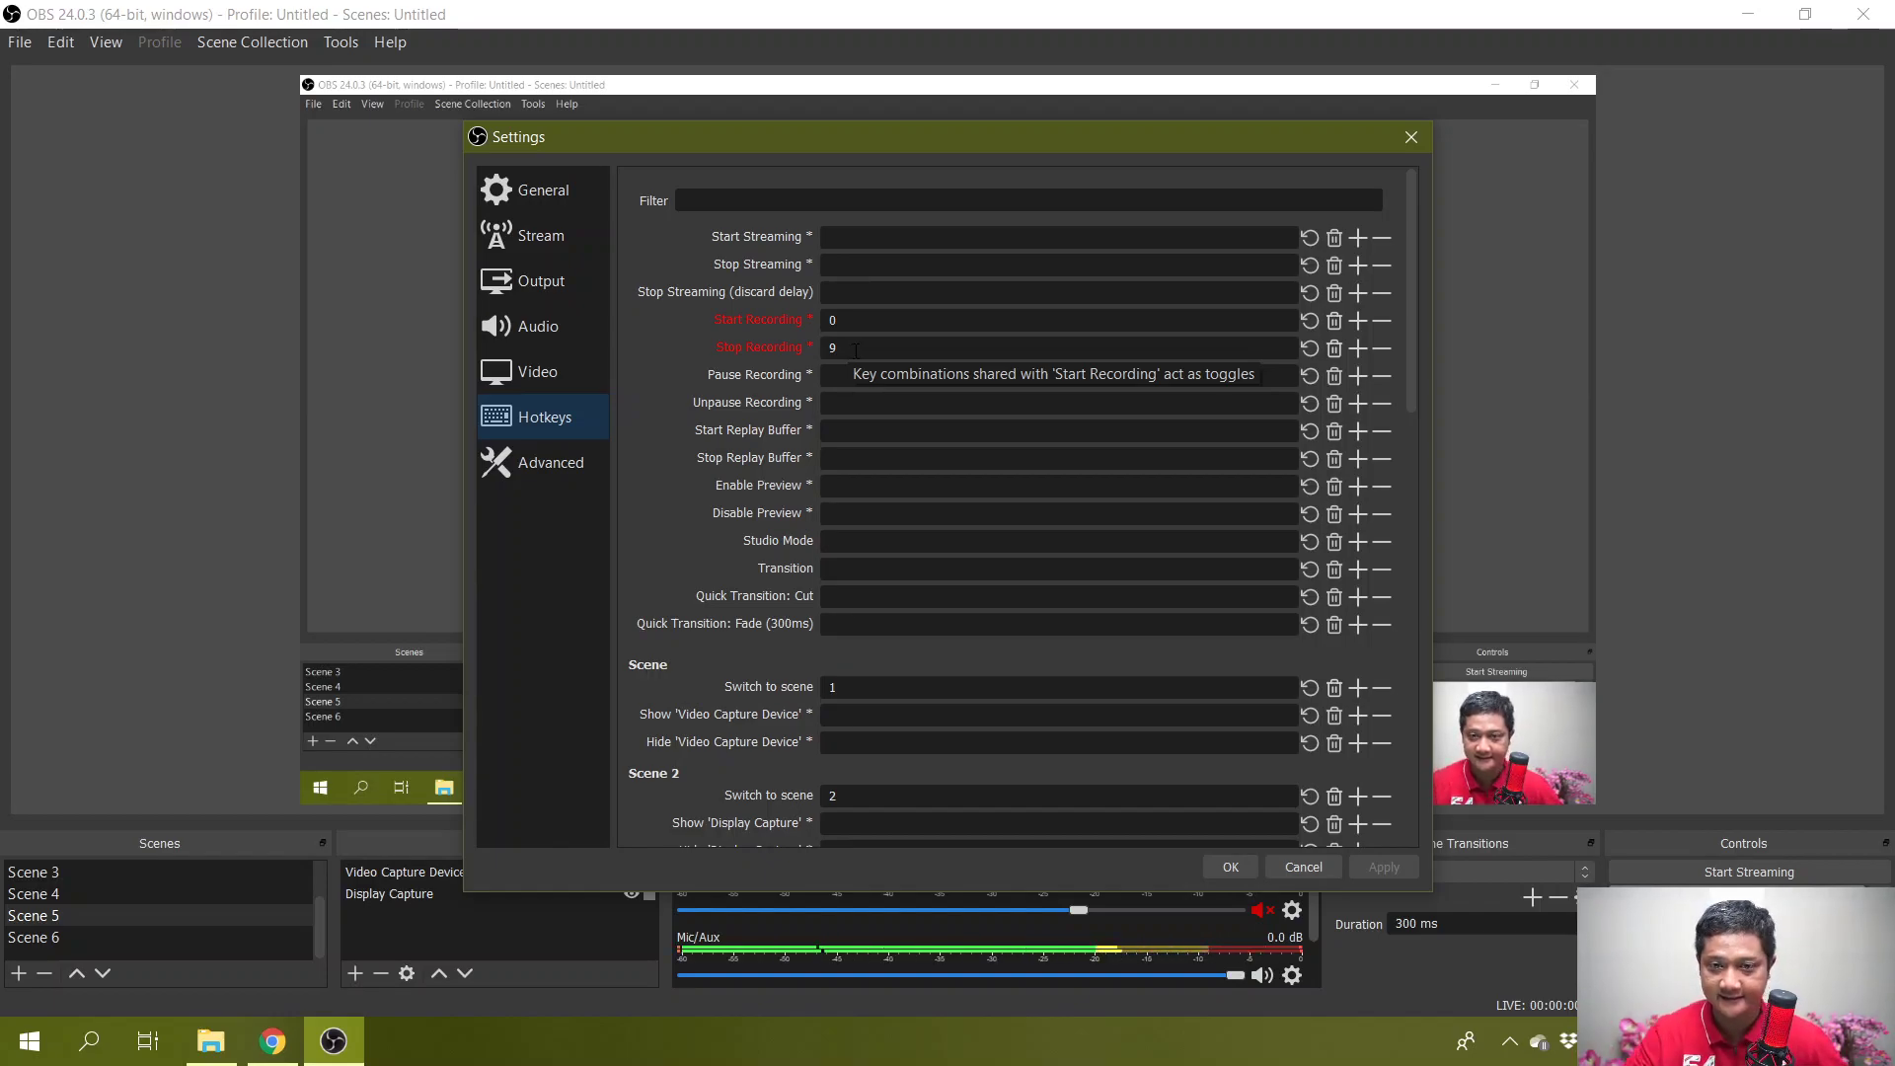
{"action": "left_click_drag", "start_coordinate": [1413, 333], "coordinate": [1401, 507]}
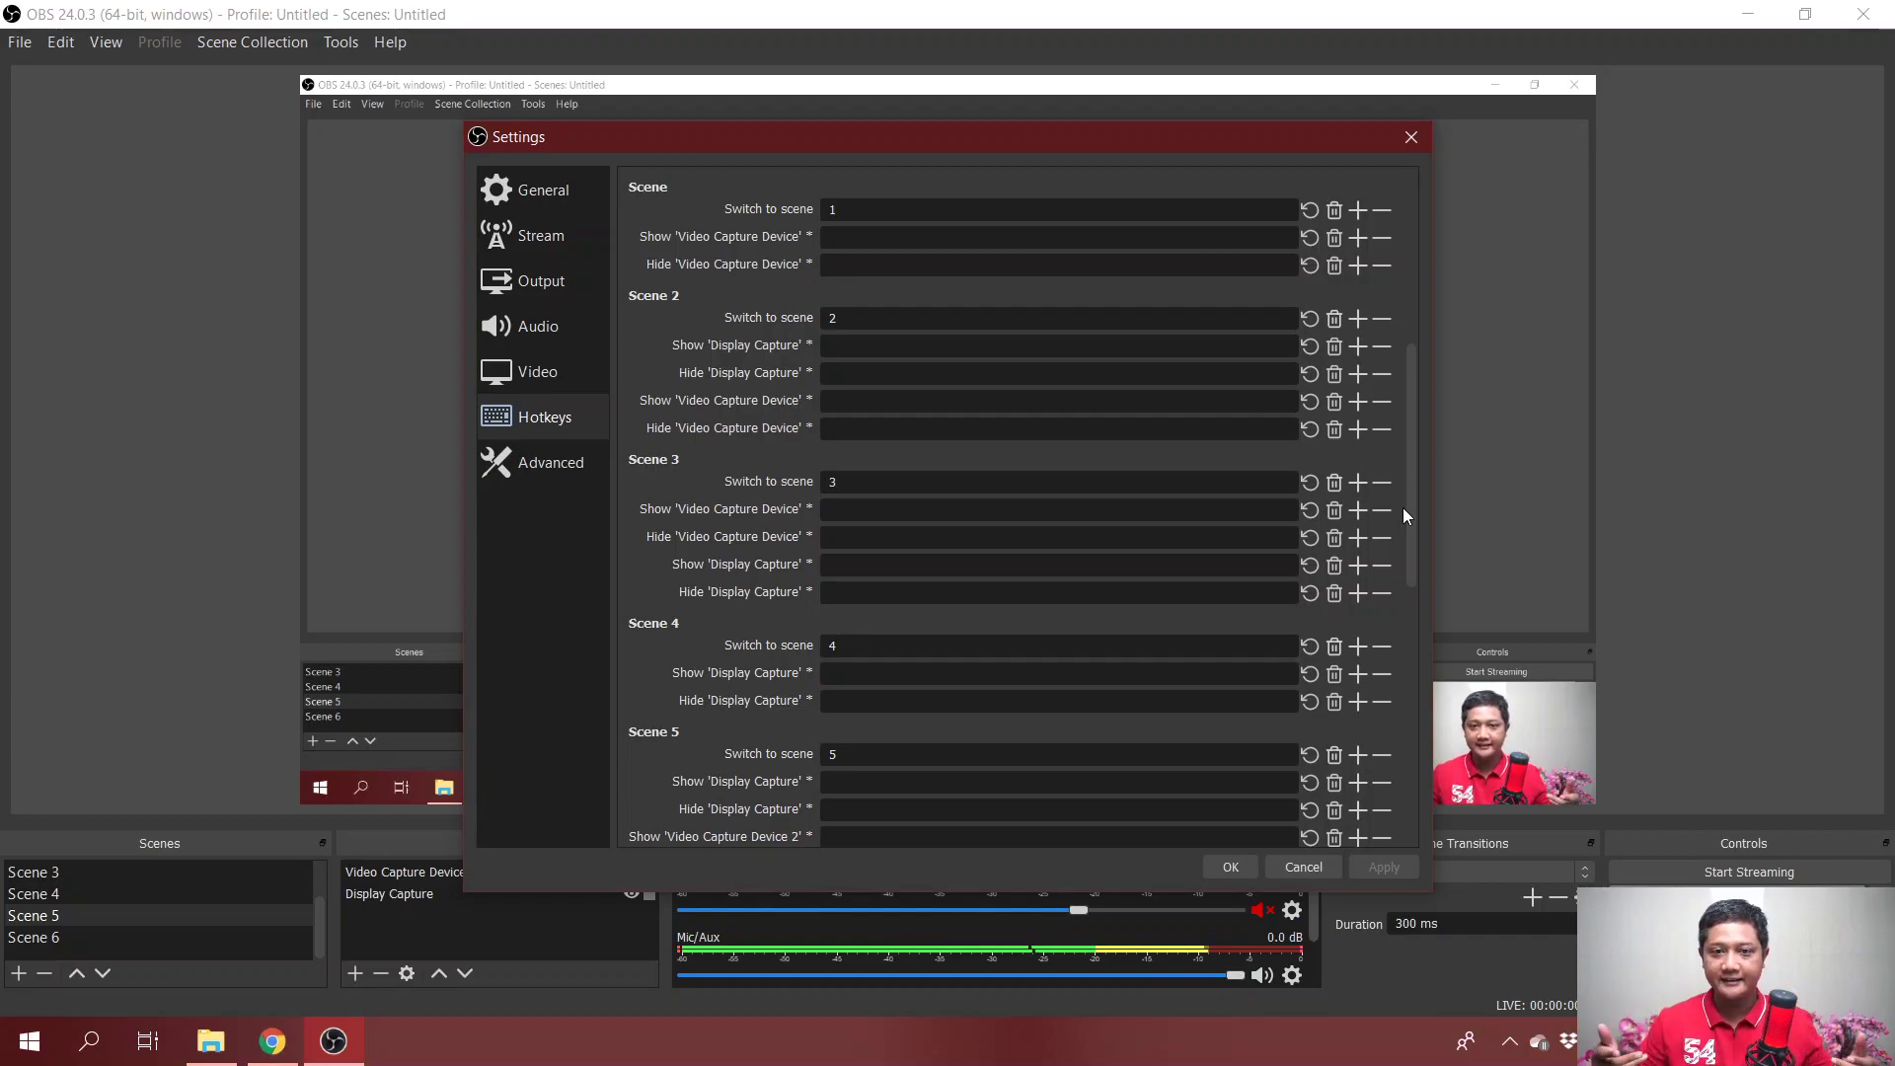
{"action": "left_click_drag", "start_coordinate": [1411, 506], "coordinate": [1406, 608]}
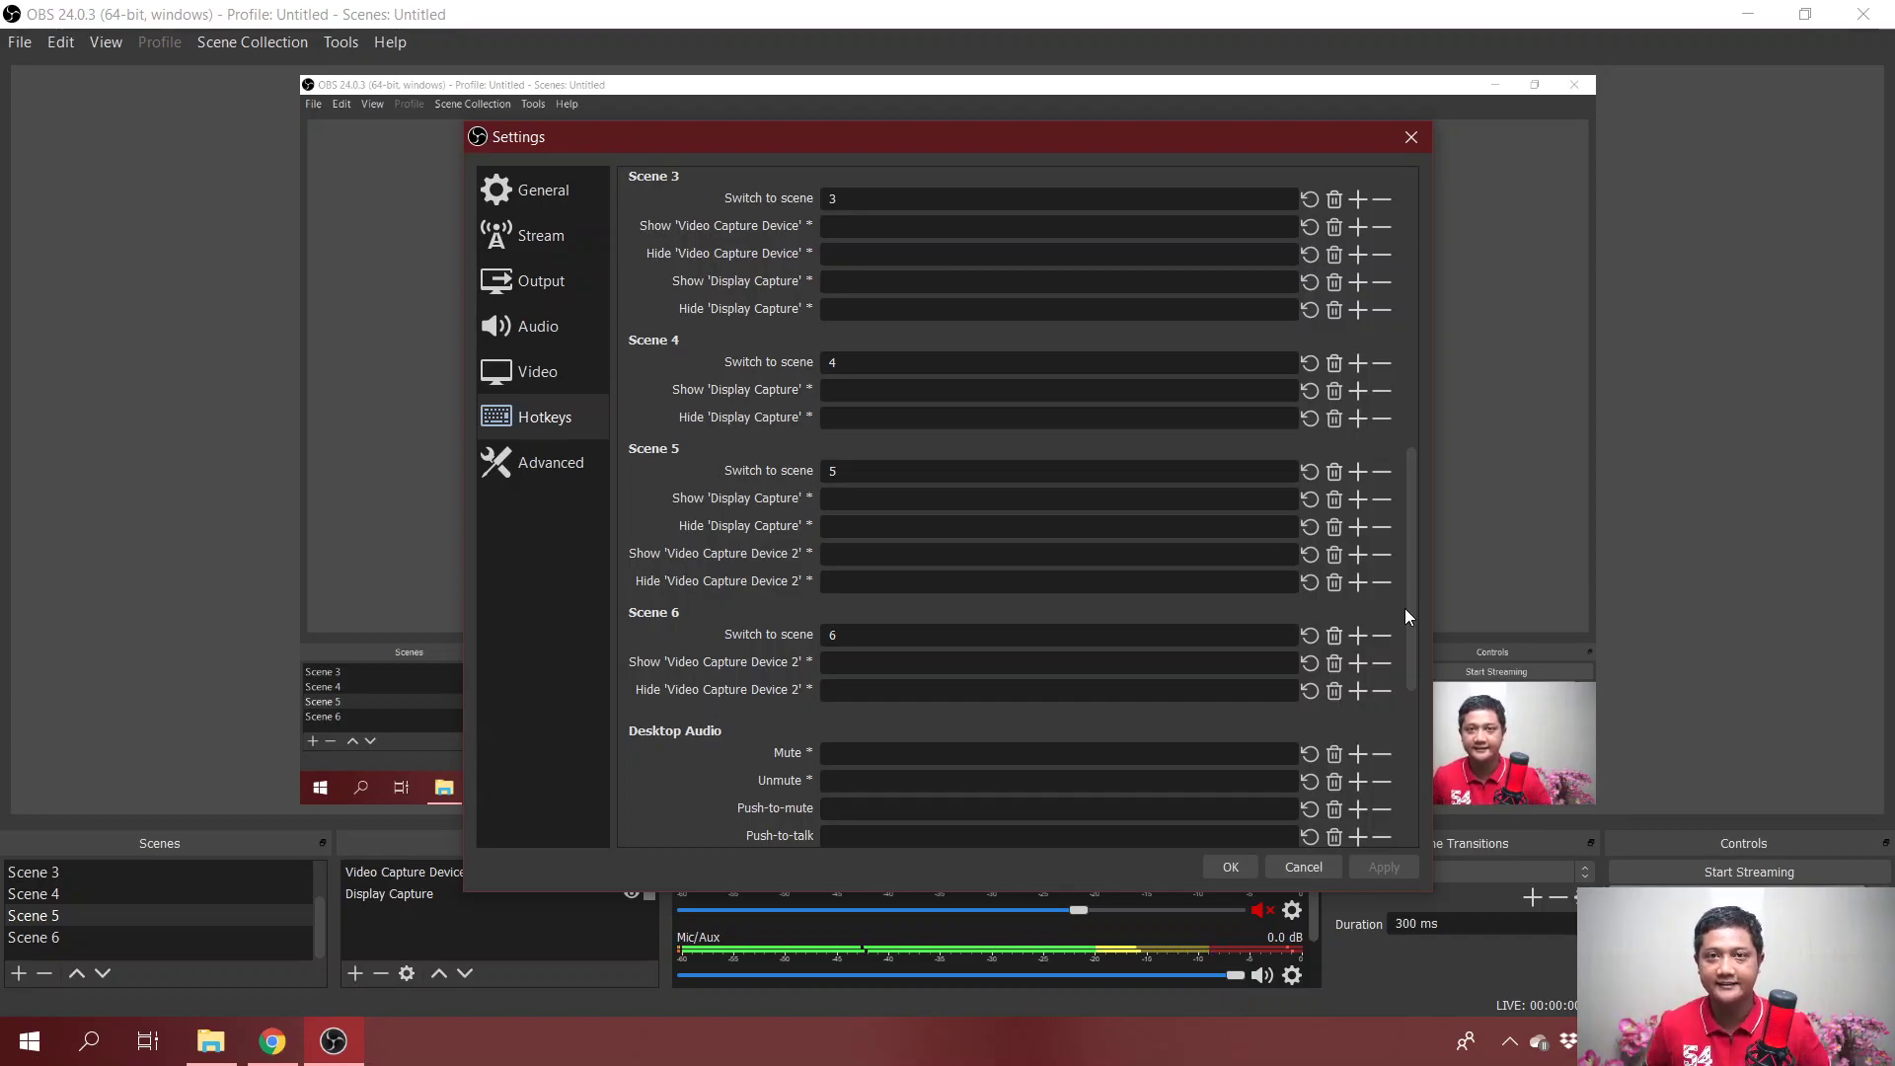
{"action": "left_click", "coordinate": [1303, 867]}
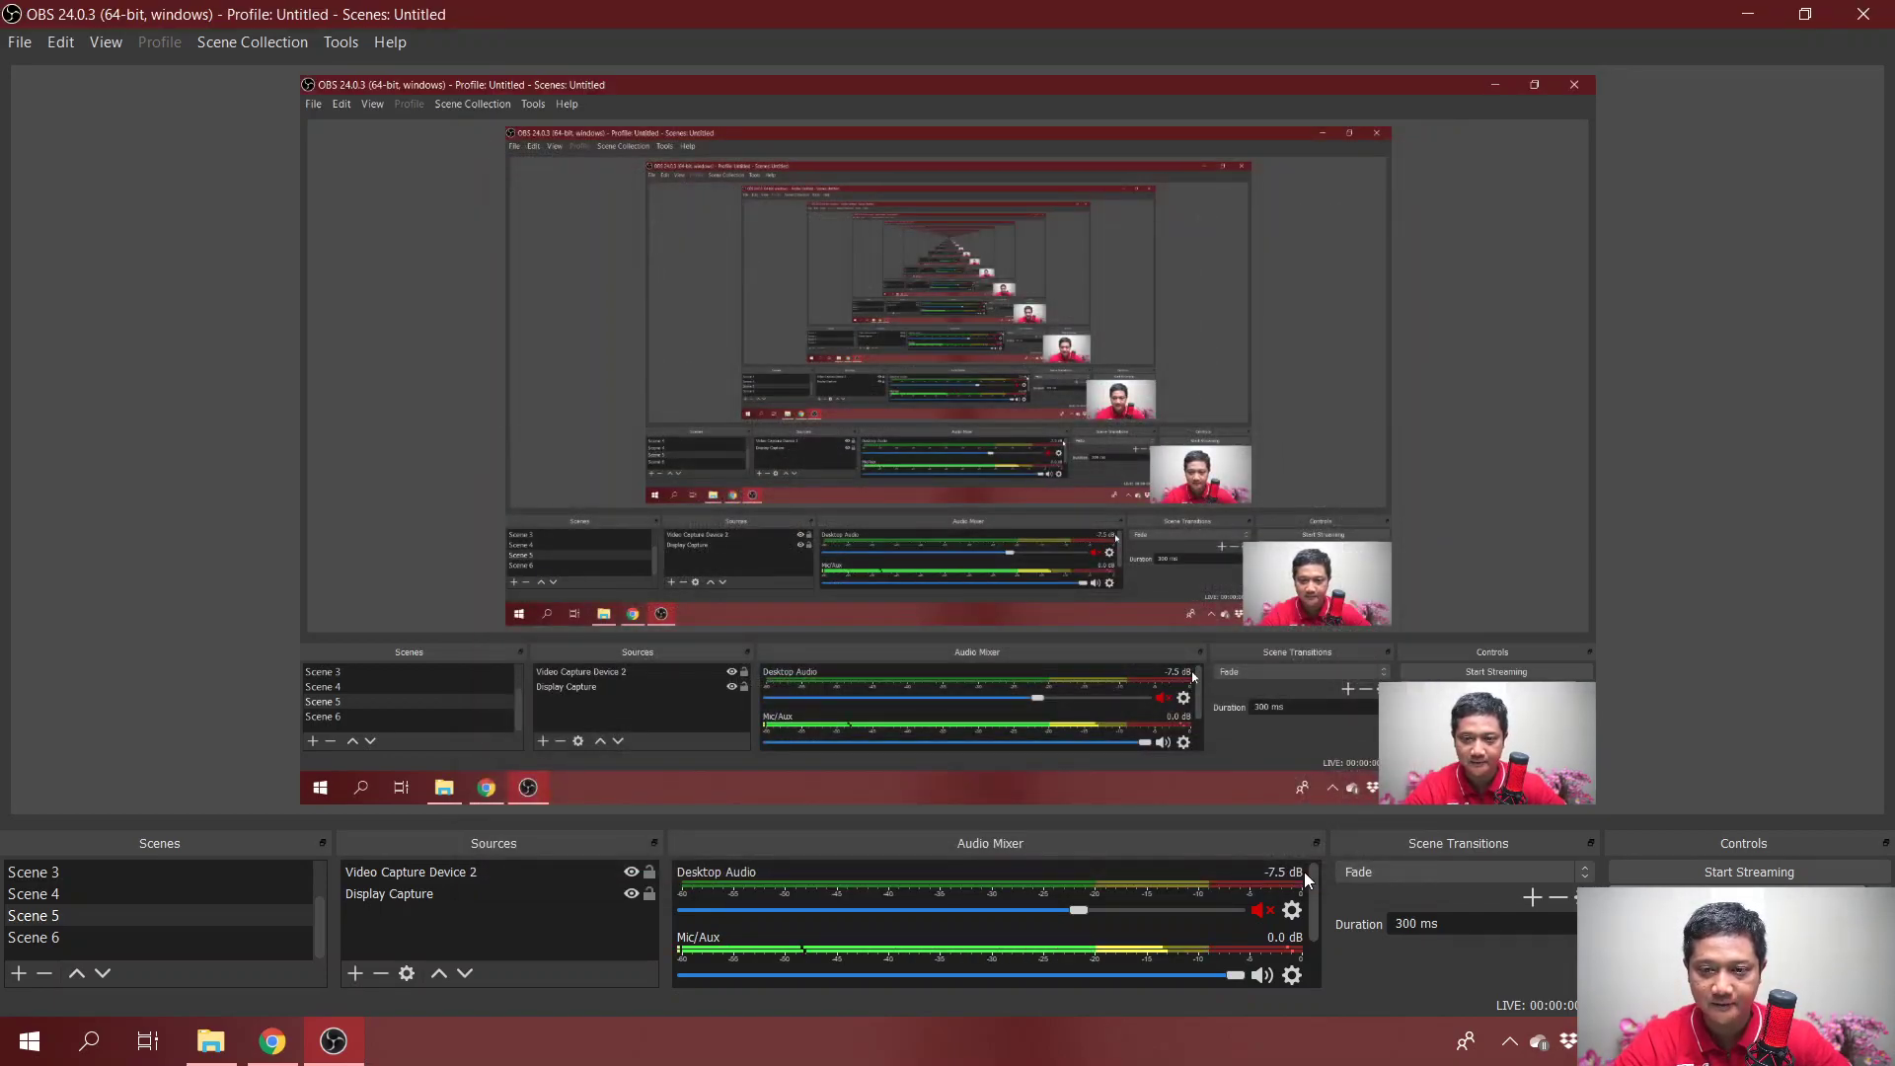